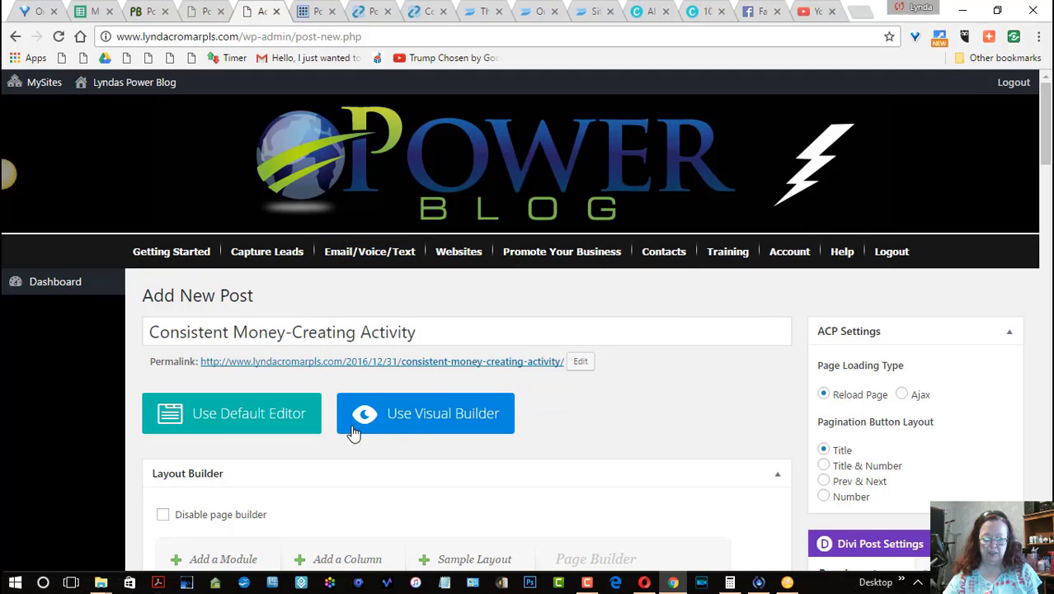
- Switch the post to the default editor, discarding the builder content, and return it to the Divi Builder
click(283, 417)
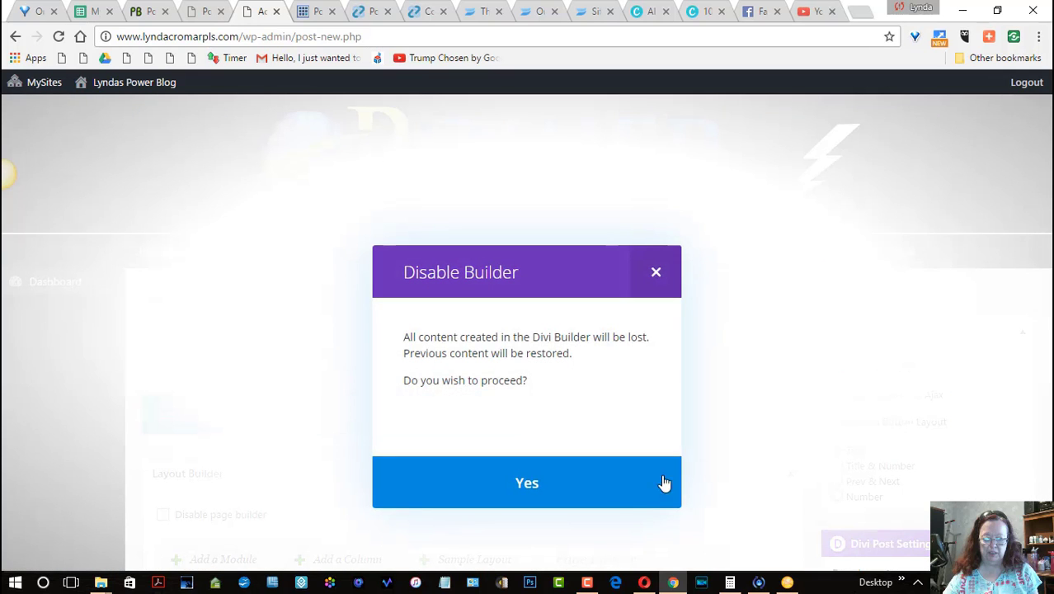
click(528, 482)
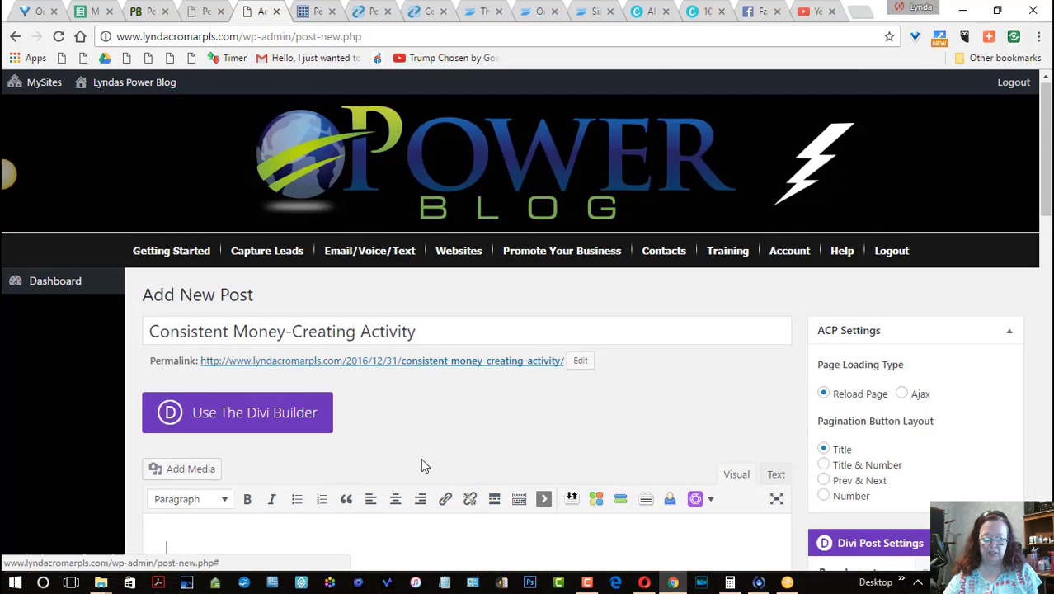
scroll(1047, 171, down, 3)
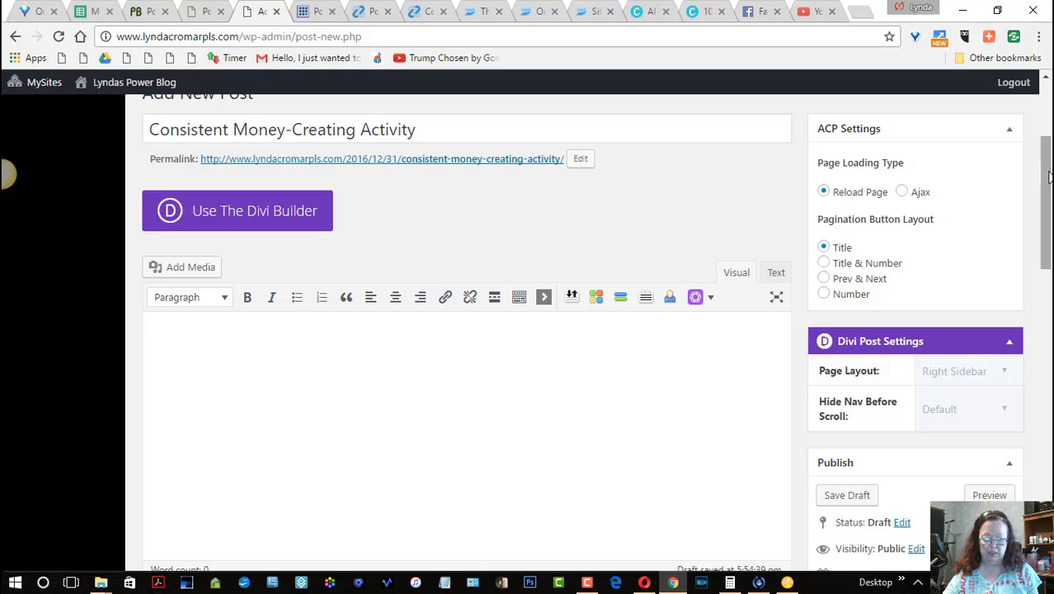
scroll(745, 180, up, 2)
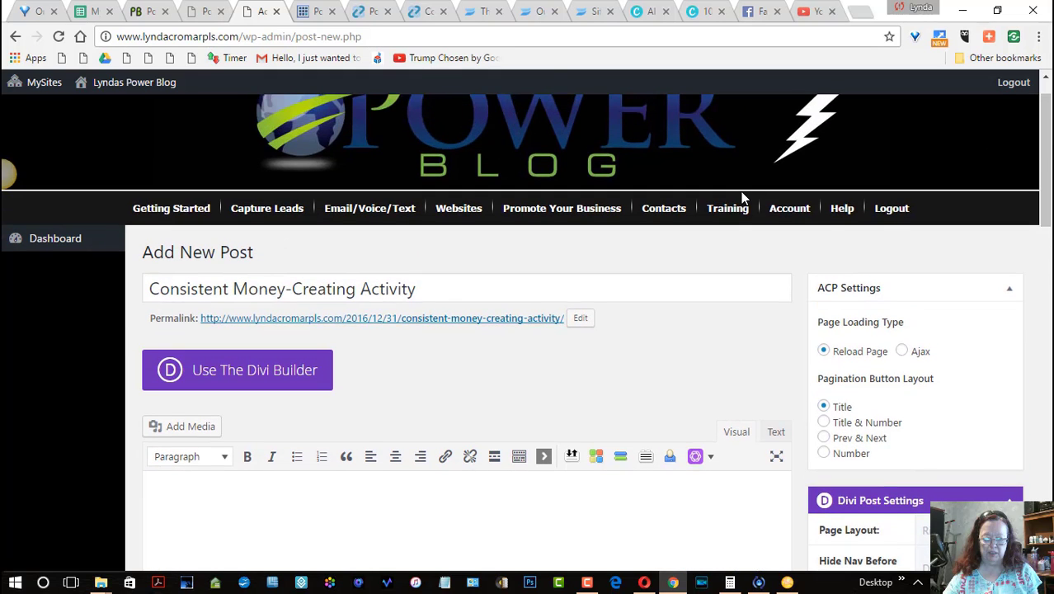
mouse_move(743, 211)
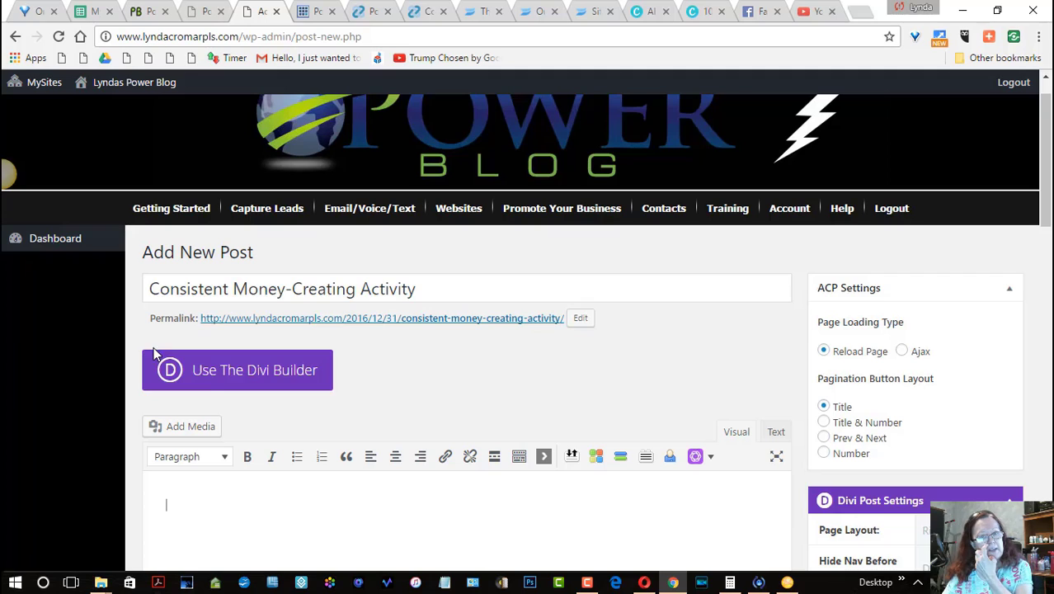
click(219, 376)
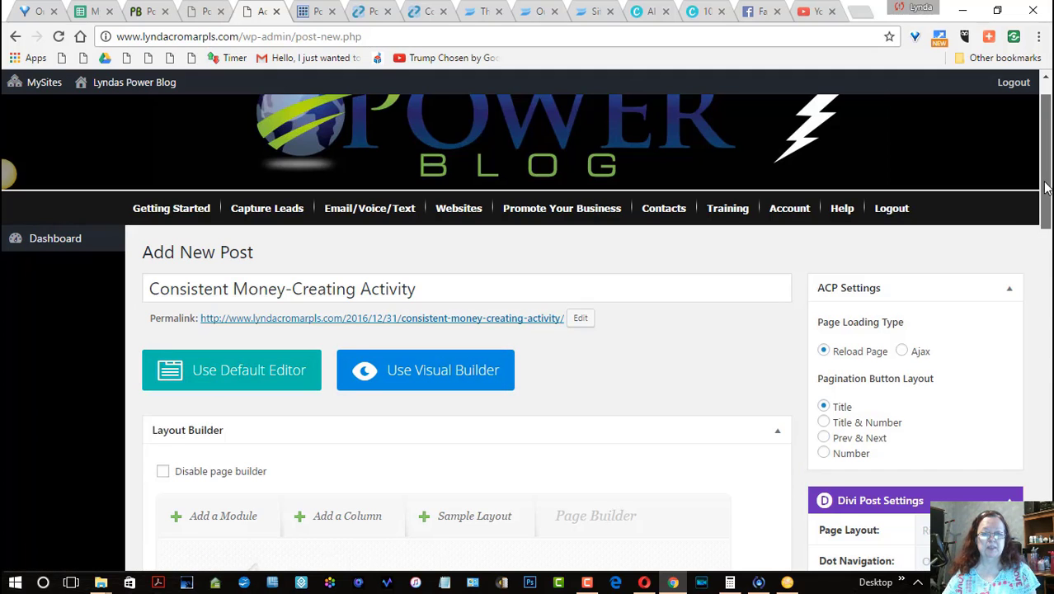
- Insert a single full-width column into the empty row of the Divi Builder layout
drag(1045, 194, 1039, 378)
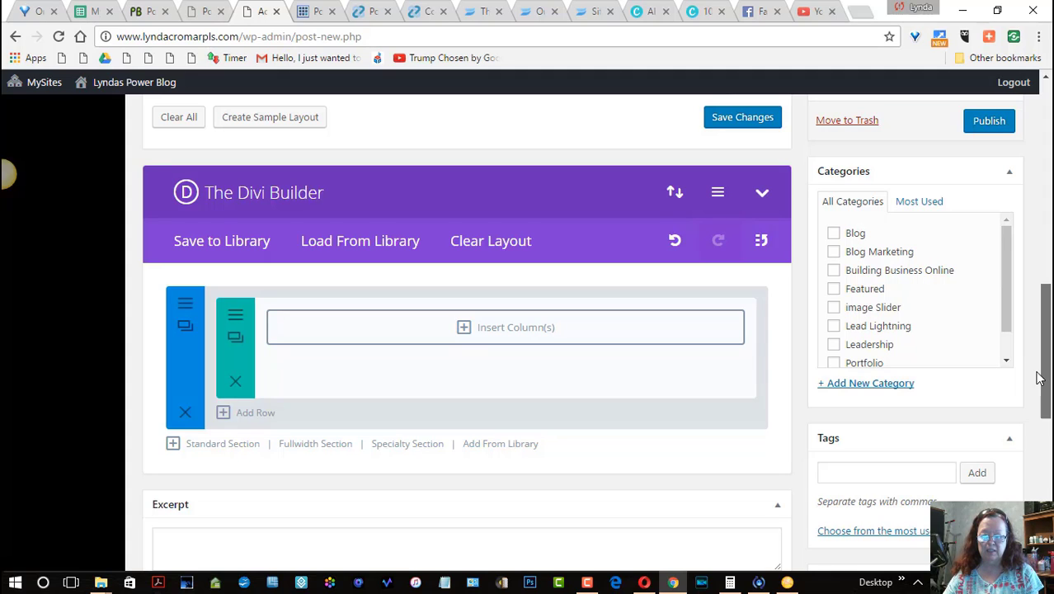
drag(1039, 378, 1038, 380)
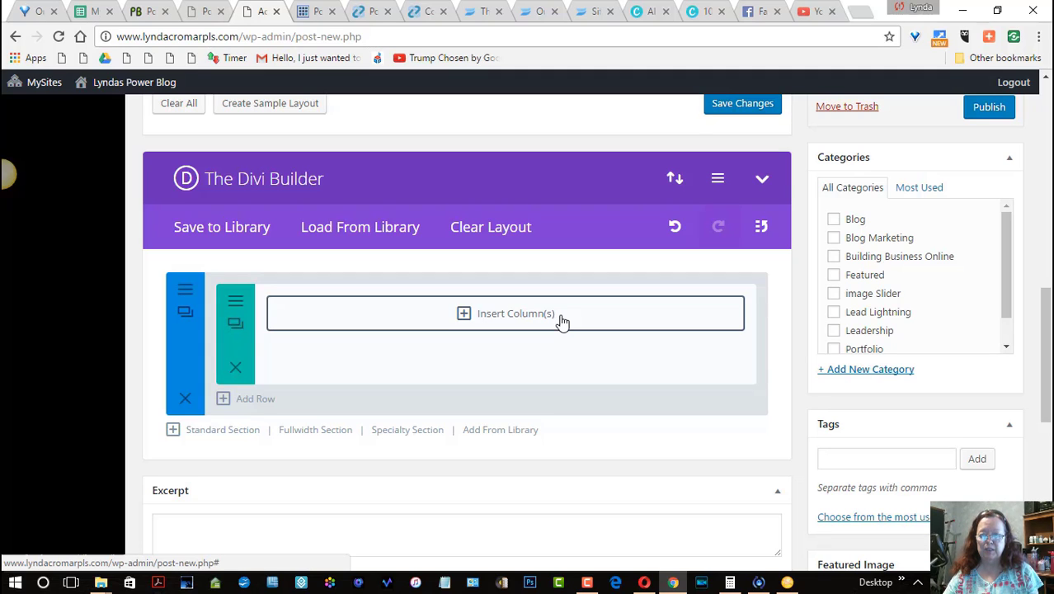
click(464, 317)
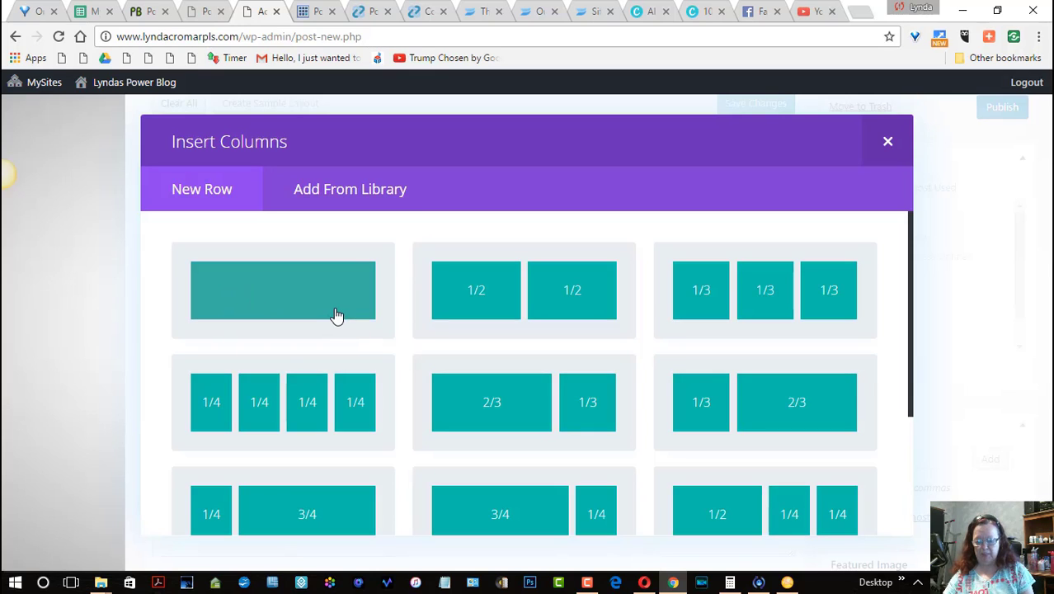
click(336, 308)
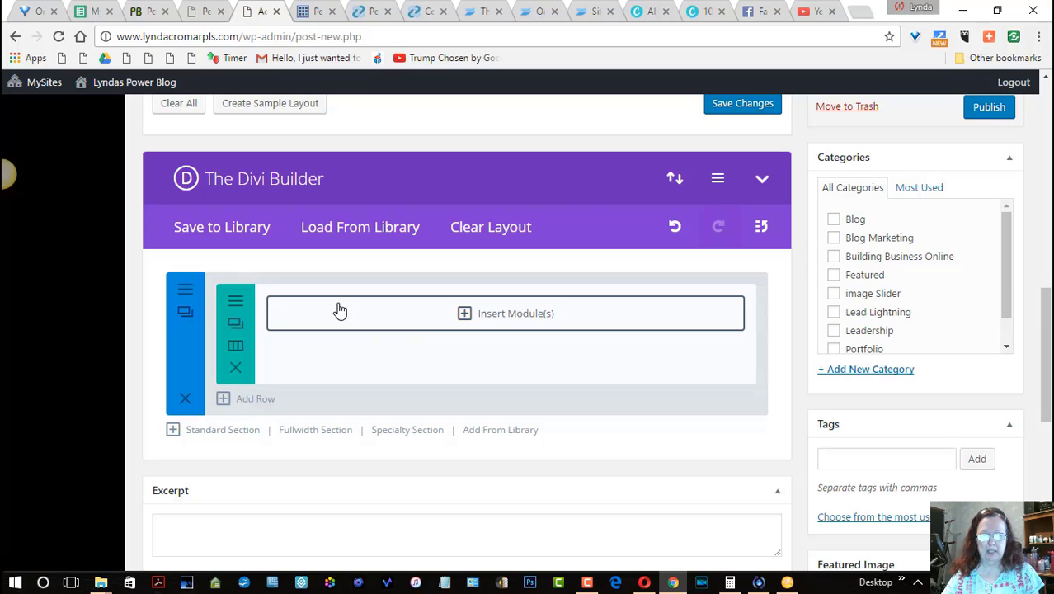
- Add an Image module to the full-width row
click(369, 306)
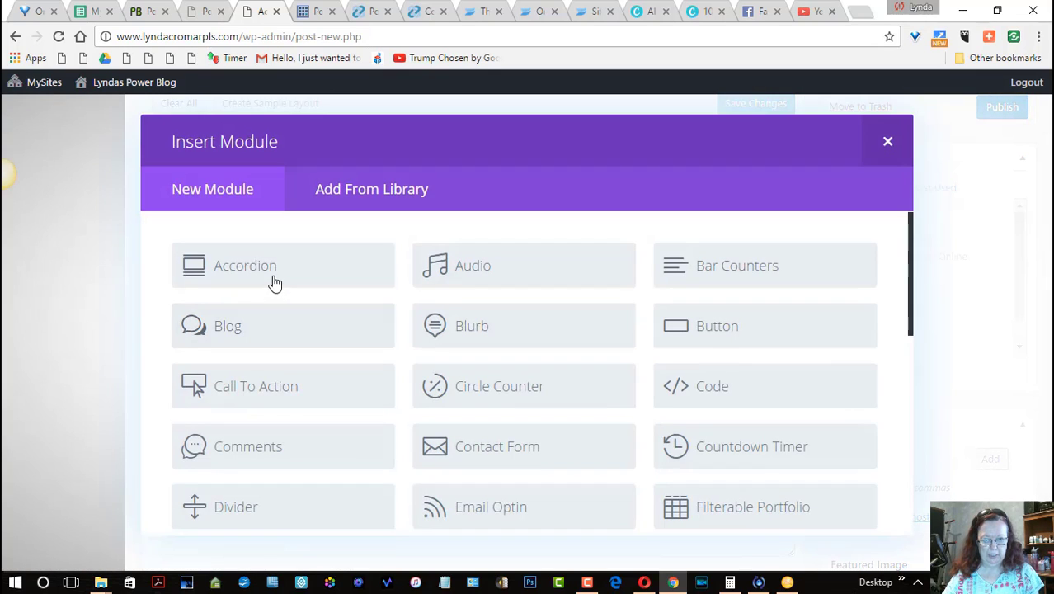
click(886, 143)
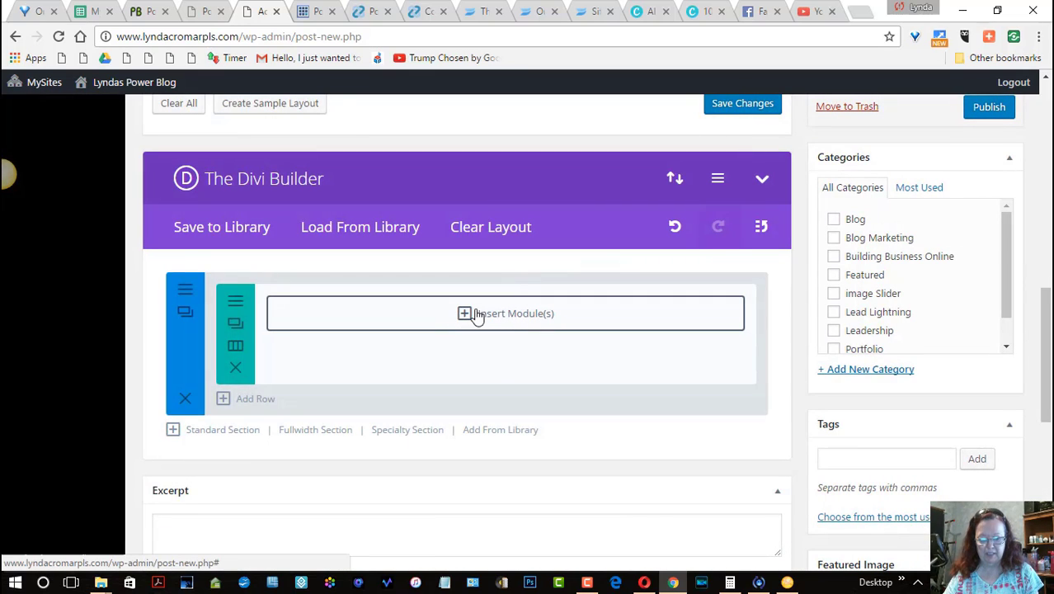
click(464, 316)
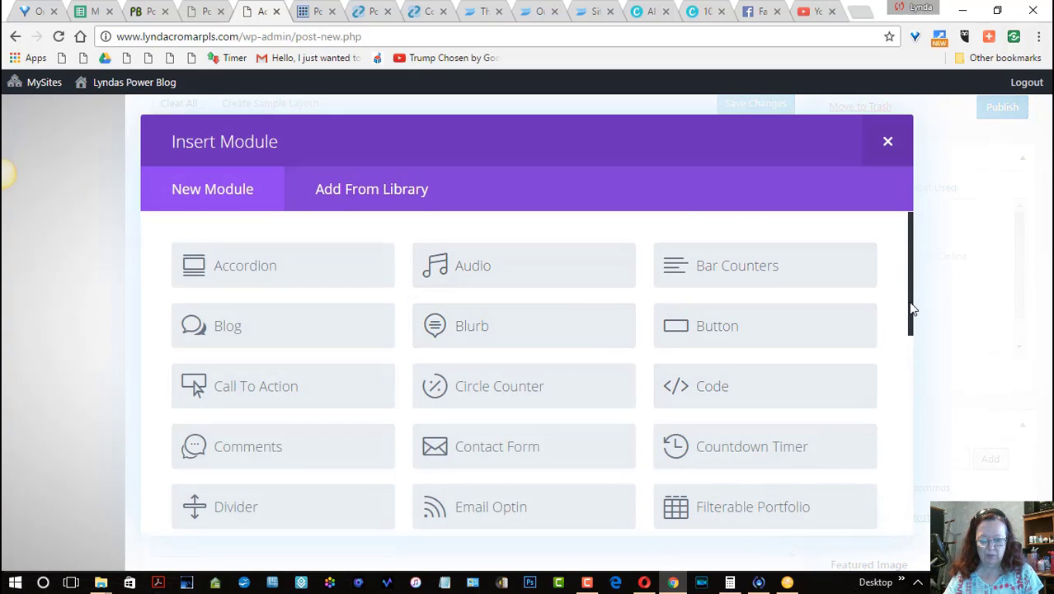
drag(912, 308, 908, 400)
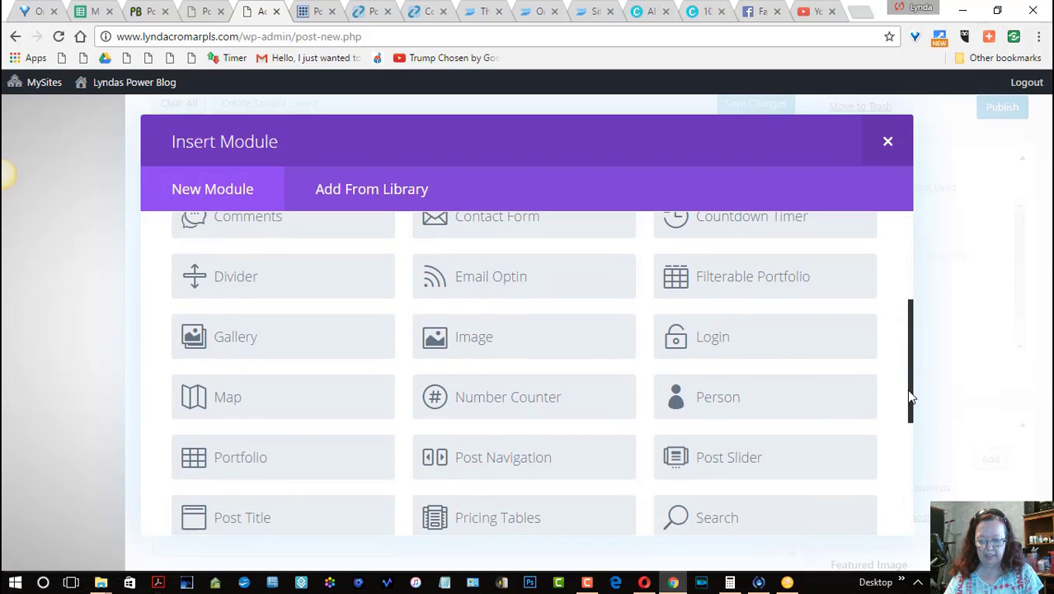
click(526, 342)
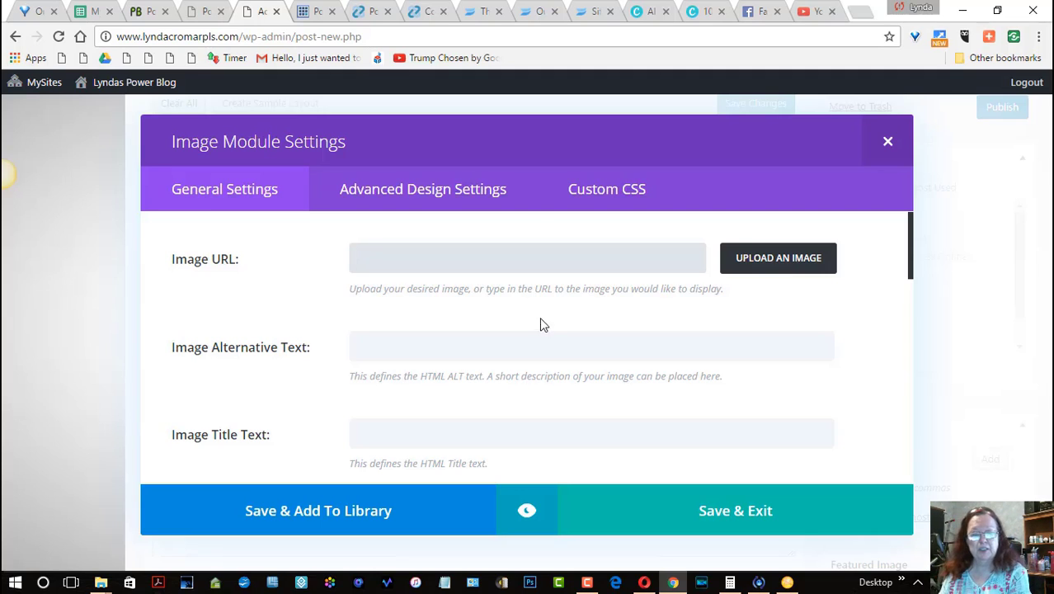
- Set the Image module's picture to Go-Slow-To-Go-Fast-21.png from the media library and save the module
click(775, 258)
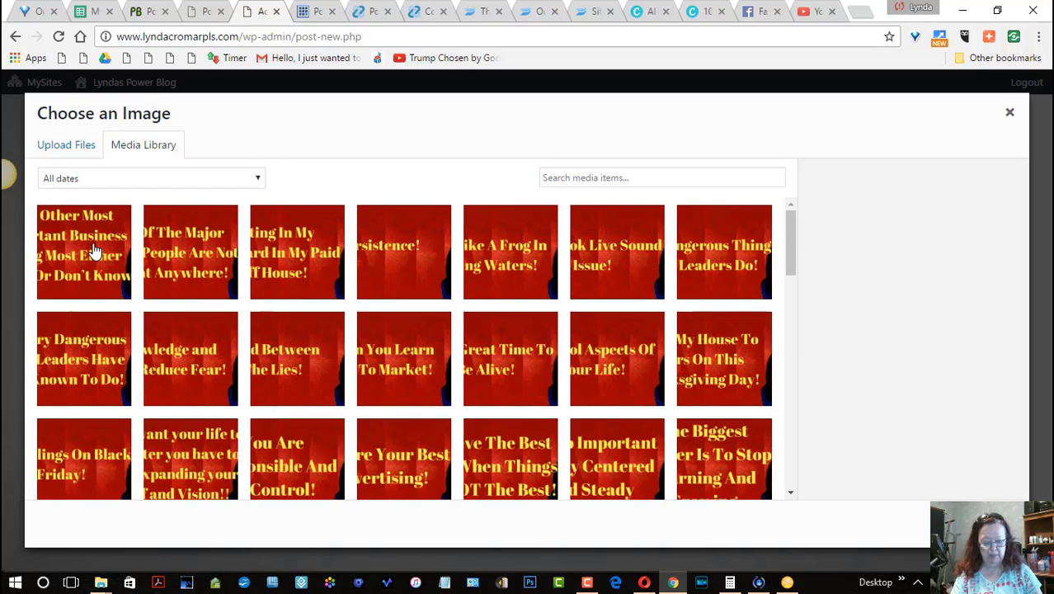
click(86, 250)
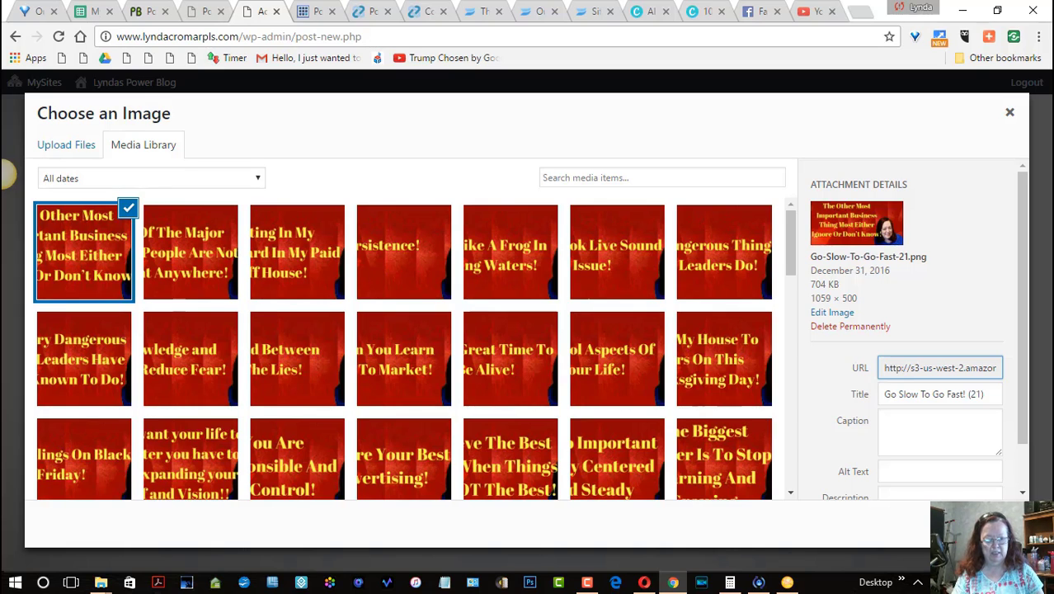
click(973, 523)
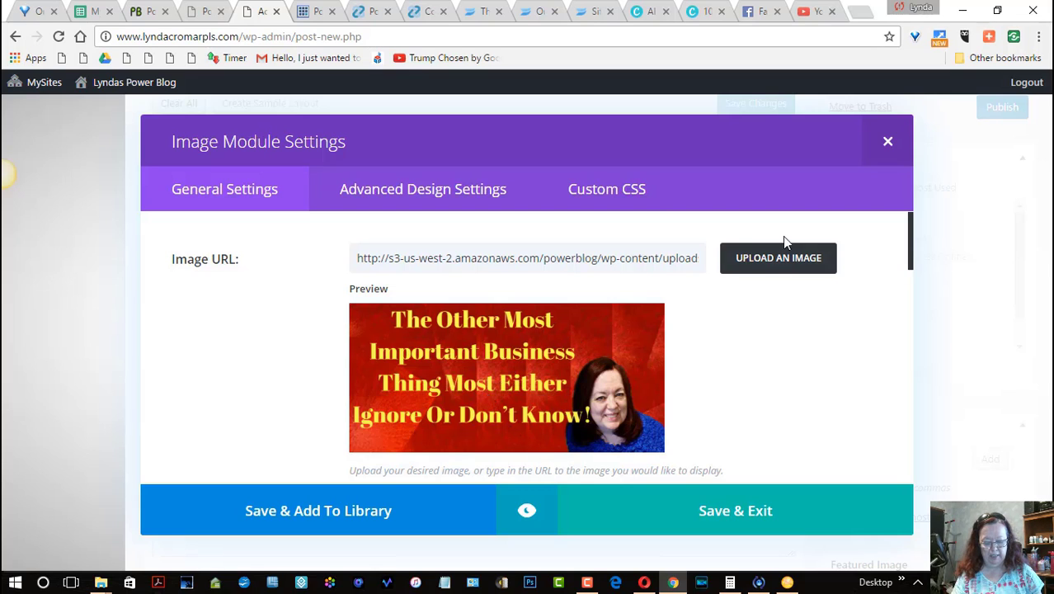
click(793, 261)
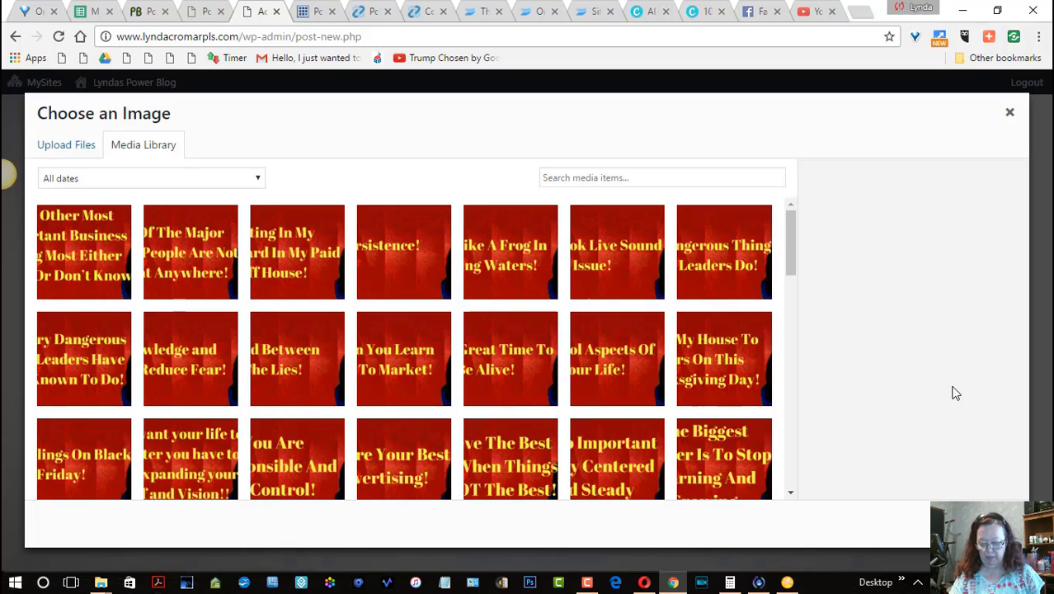
click(48, 218)
click(975, 522)
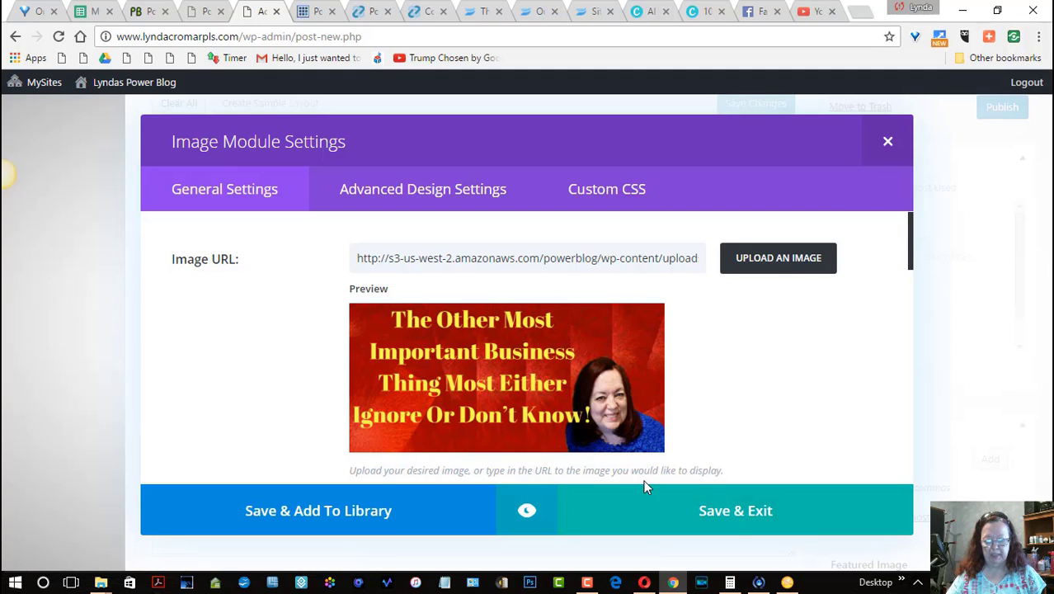
click(732, 512)
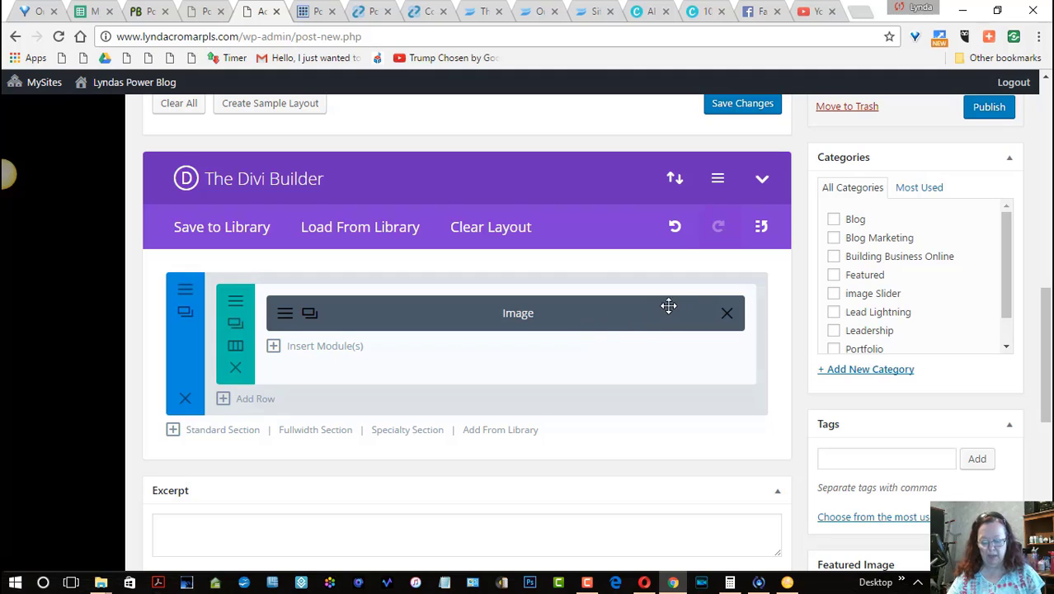
- Add a full-width row below the image and save a Divider module in it with the default settings
click(223, 399)
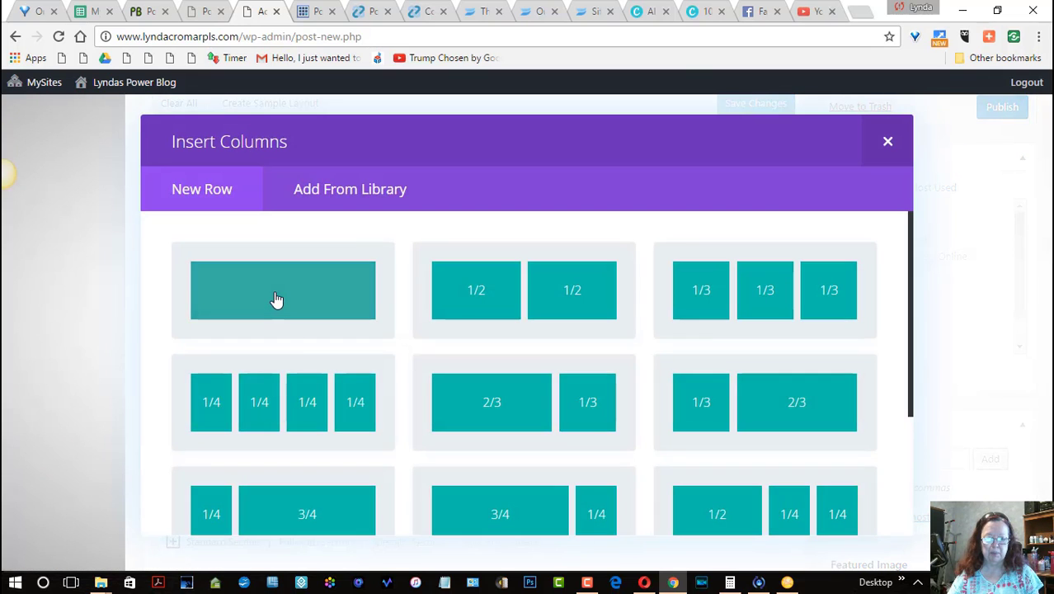
click(276, 299)
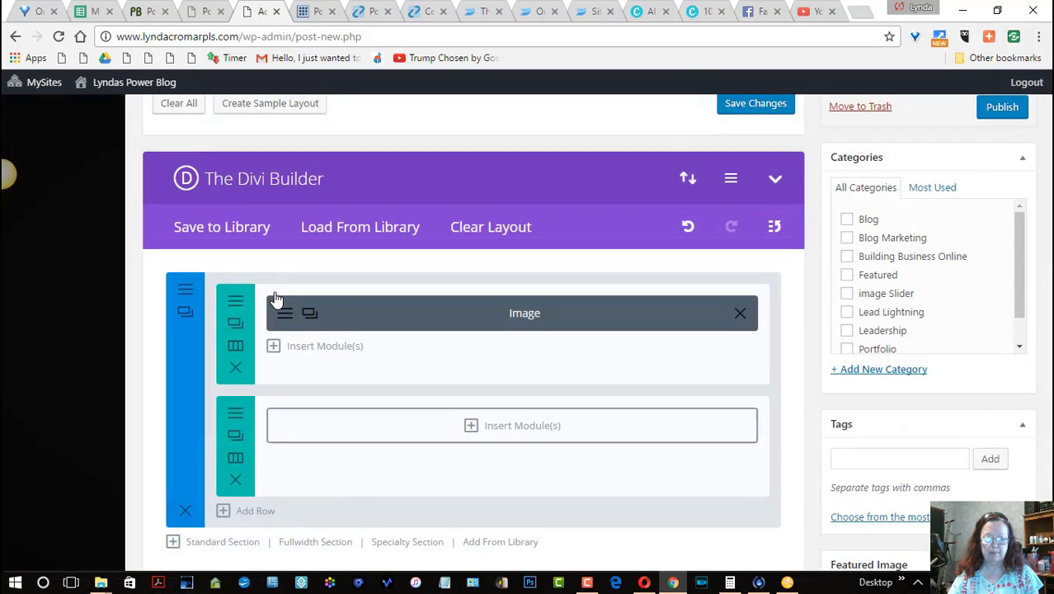
click(466, 425)
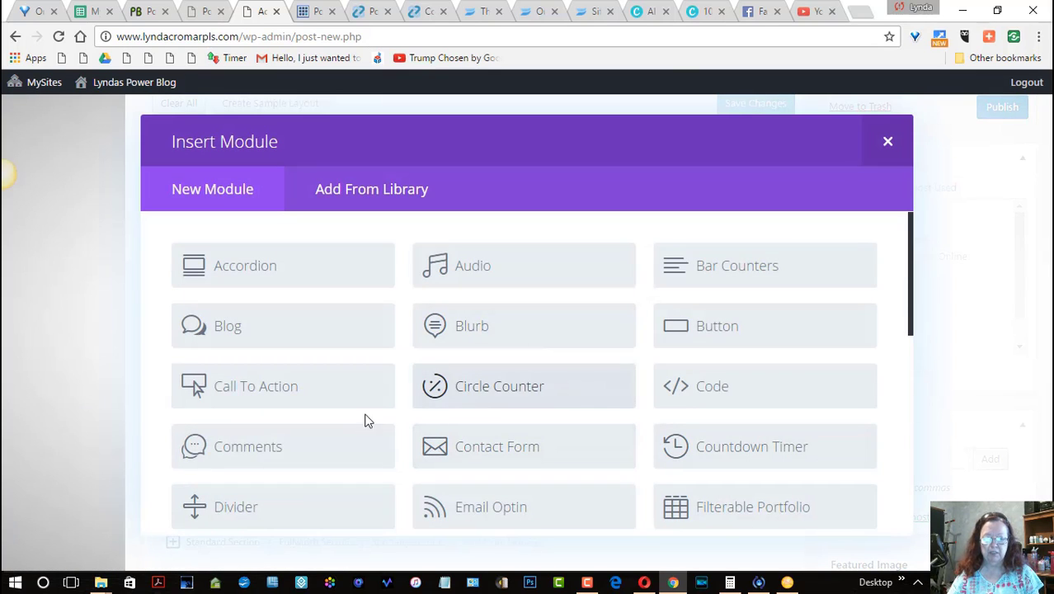
click(287, 505)
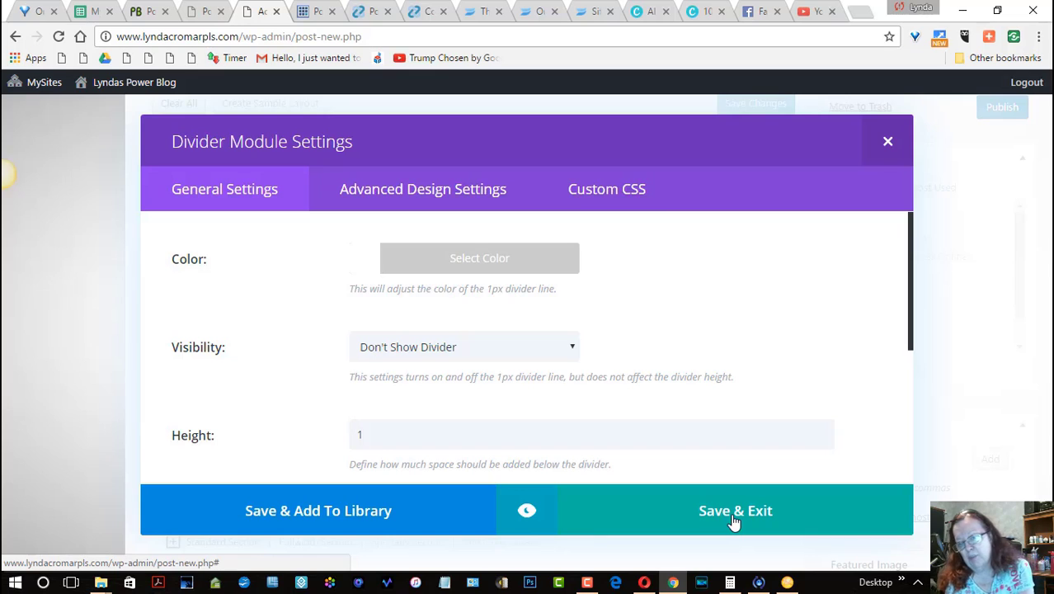
click(733, 512)
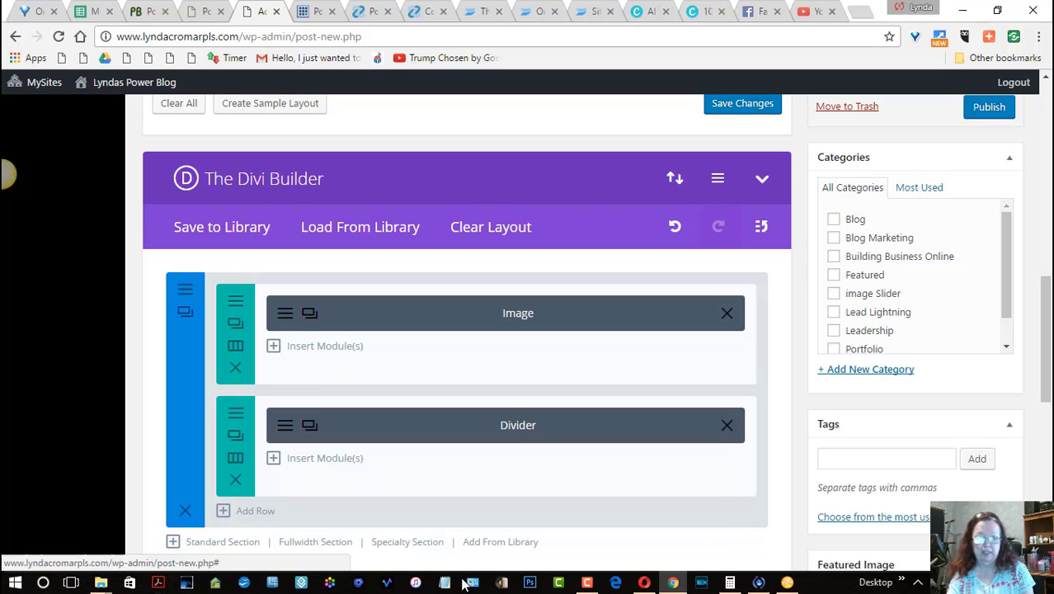
- Add another full-width row below the divider and insert a Code module in it
click(221, 513)
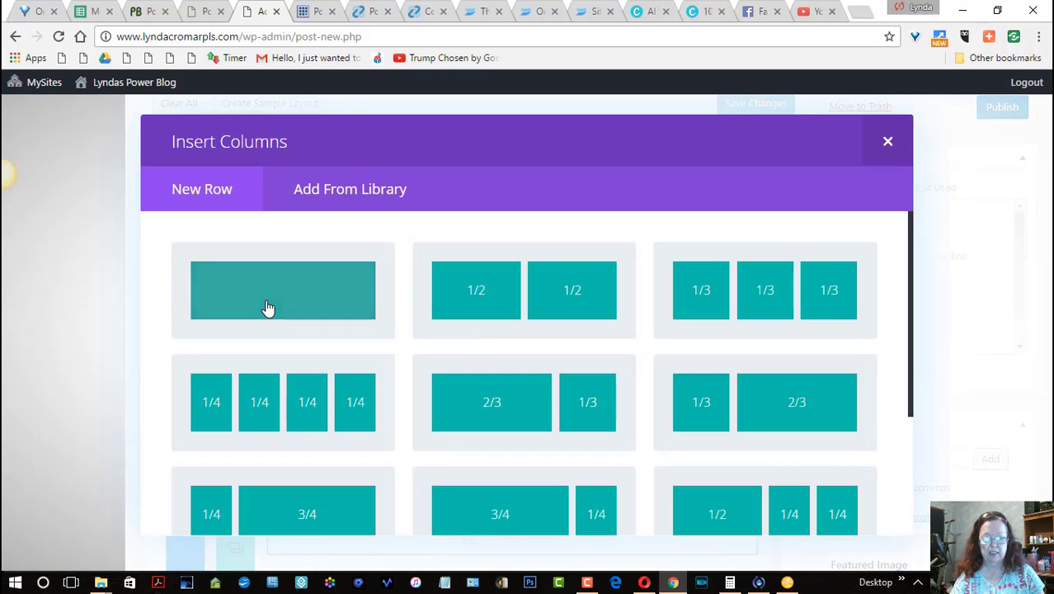
click(267, 305)
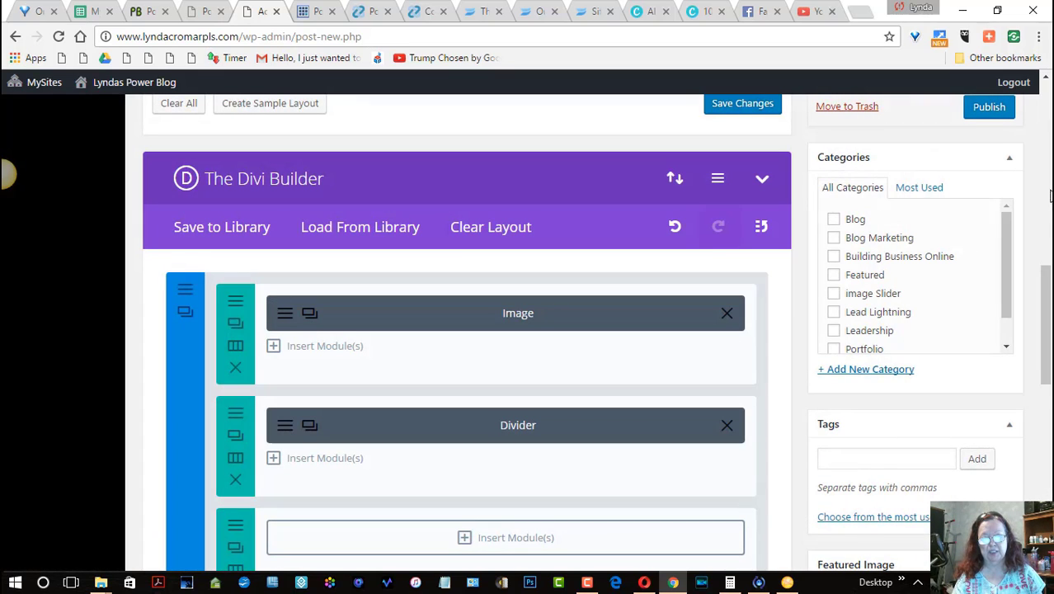
drag(1045, 288, 1042, 330)
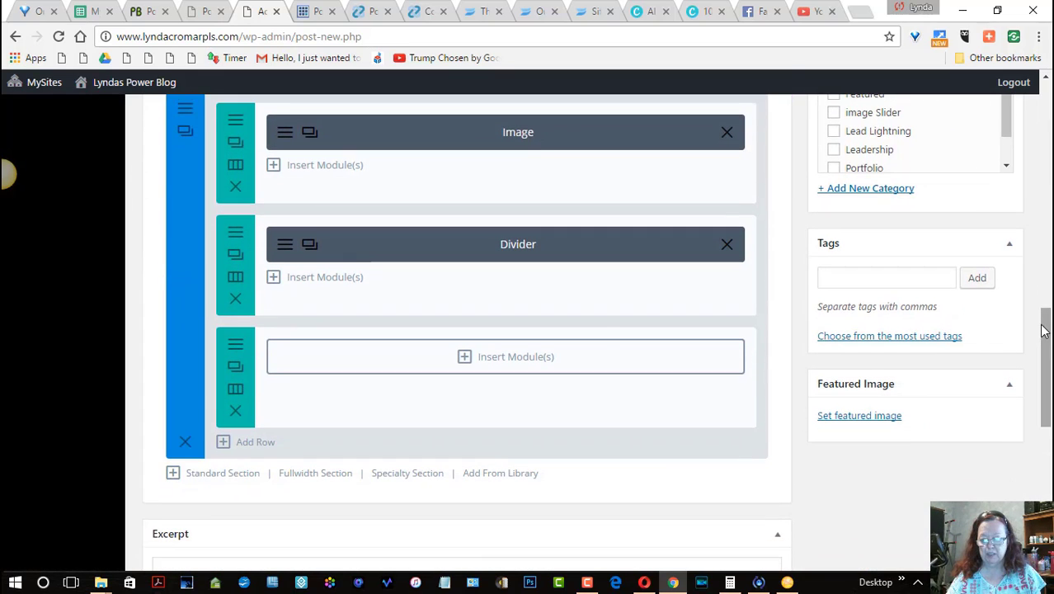
click(466, 363)
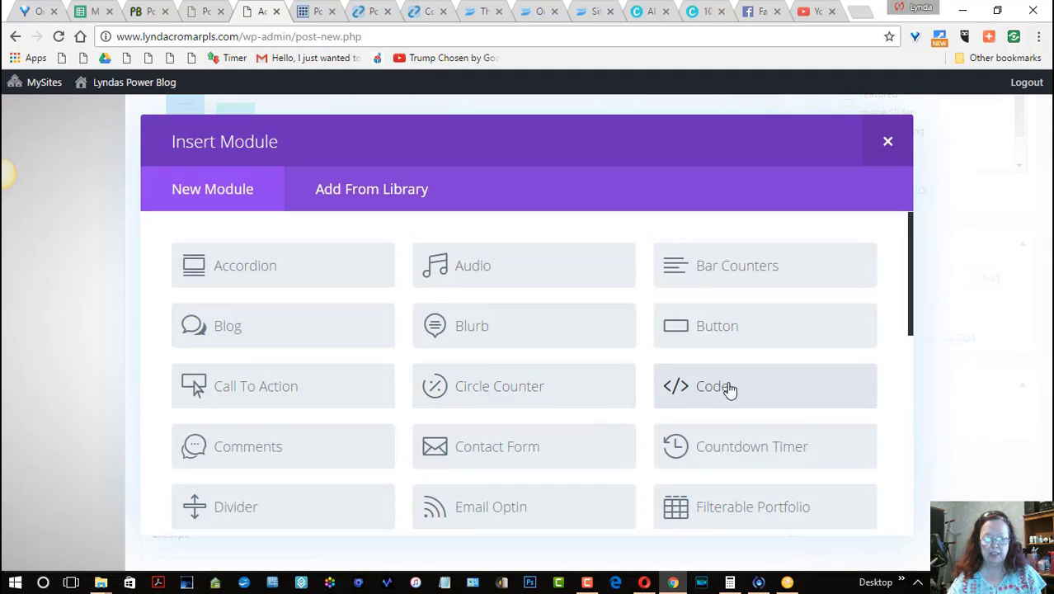
click(707, 393)
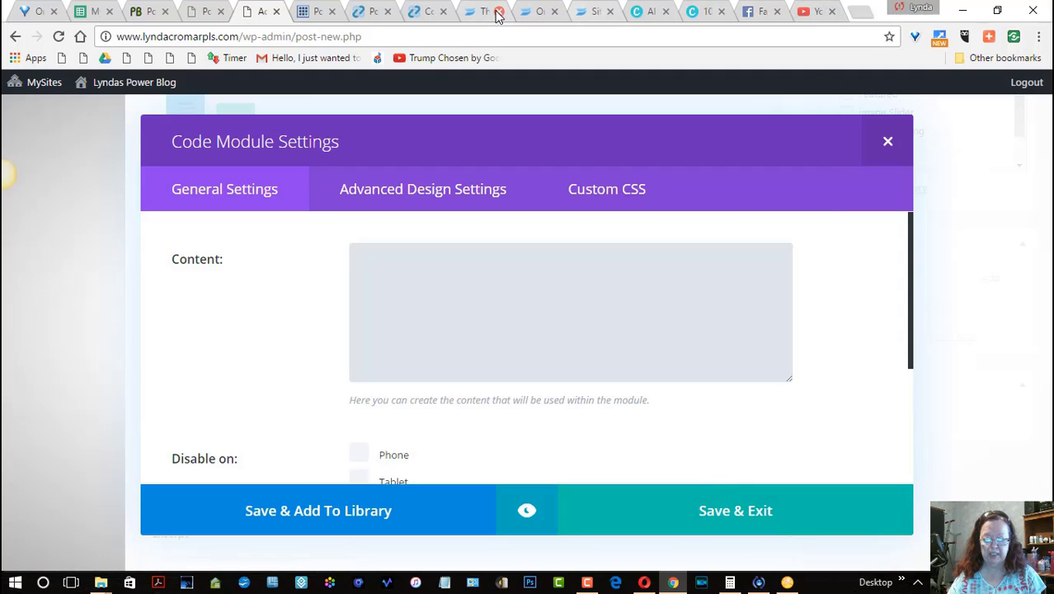
- Switch to the published "Consistent Money-Creating Activity" blog post and open its embedded video in Wistia
click(421, 12)
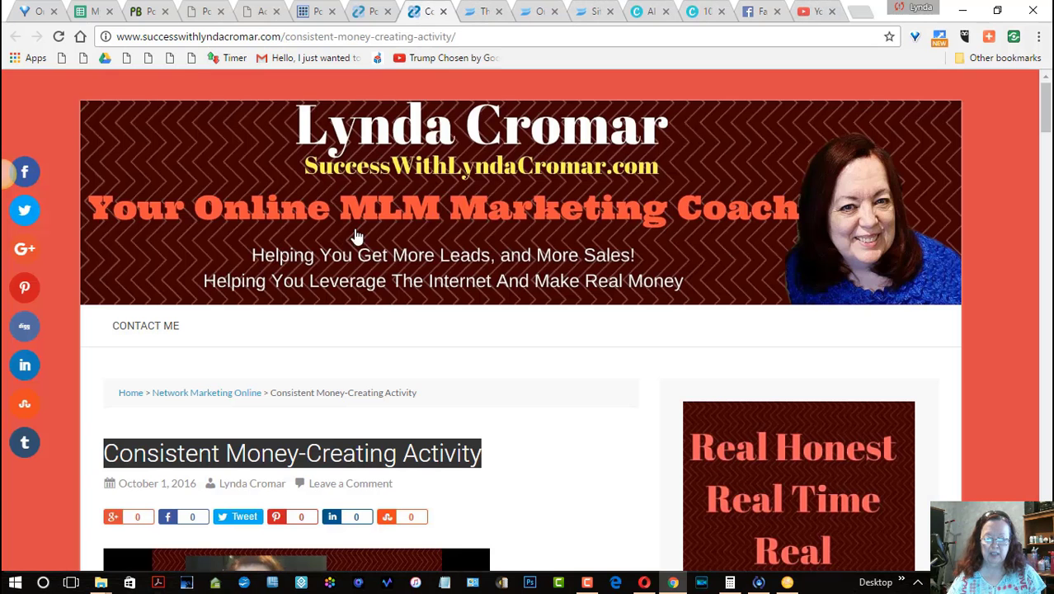
scroll(1038, 138, down, 4)
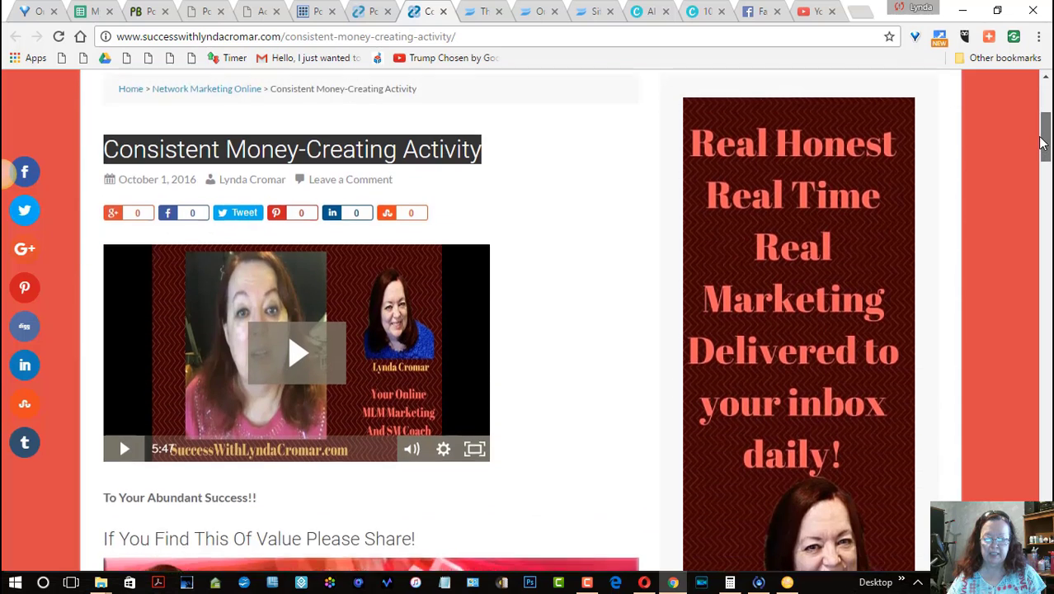
right_click(303, 262)
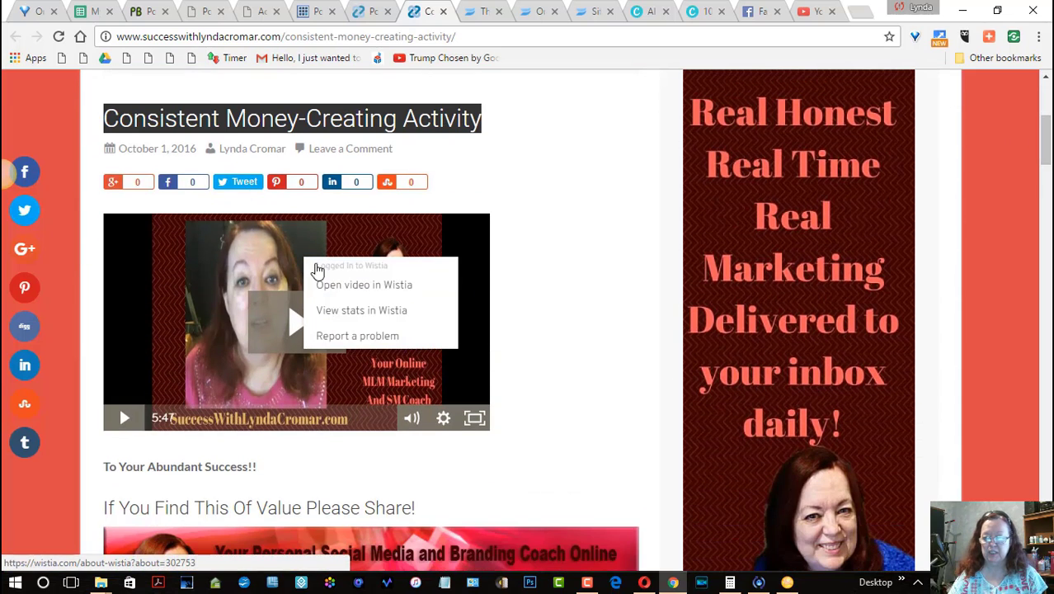
click(328, 285)
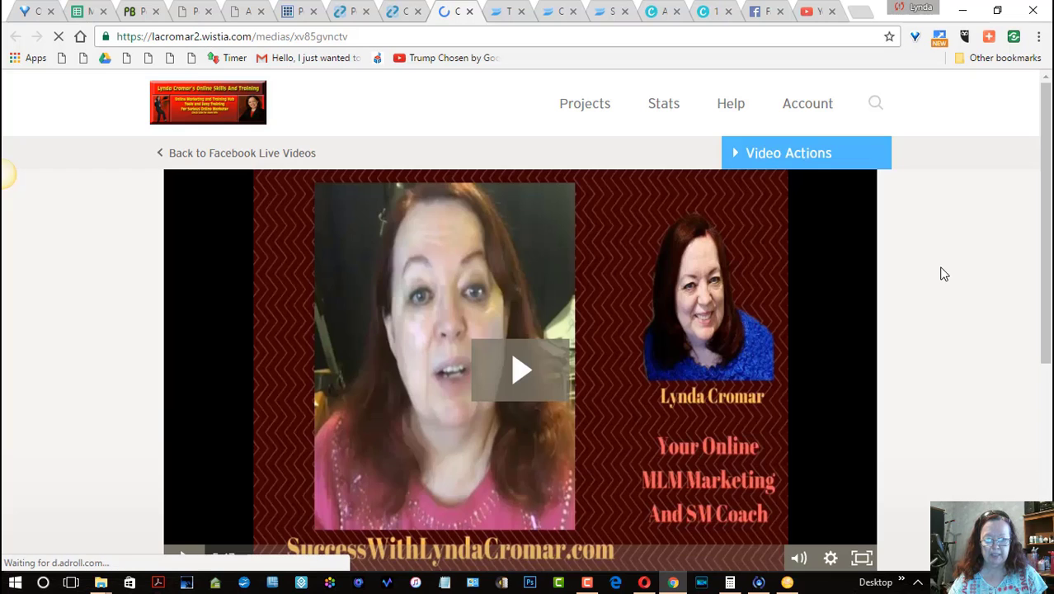
- Open the video's Embed & Share options in Wistia and copy the responsive inline embed code
mouse_move(782, 165)
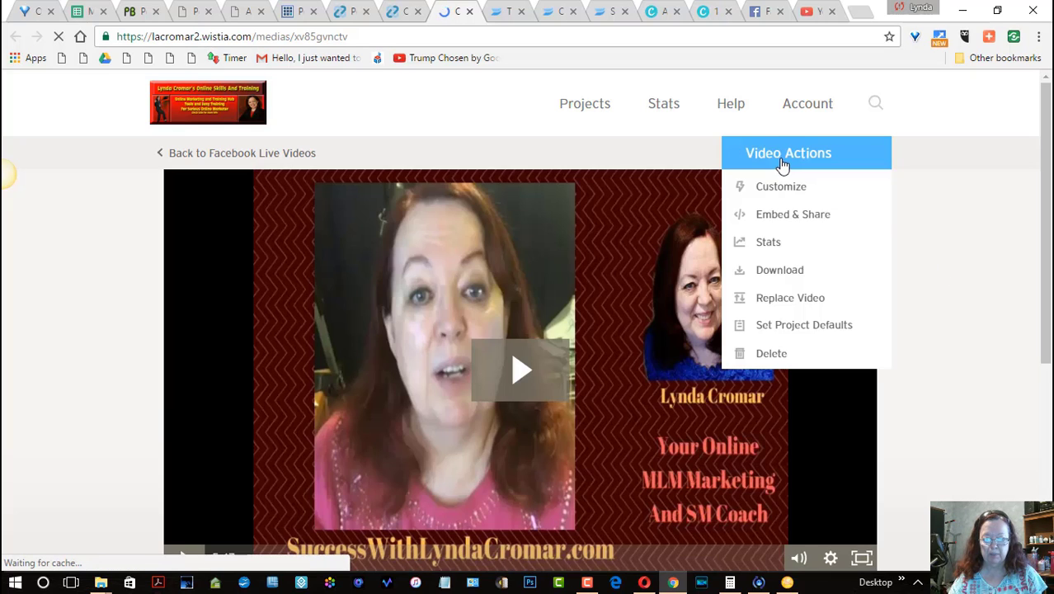
click(776, 215)
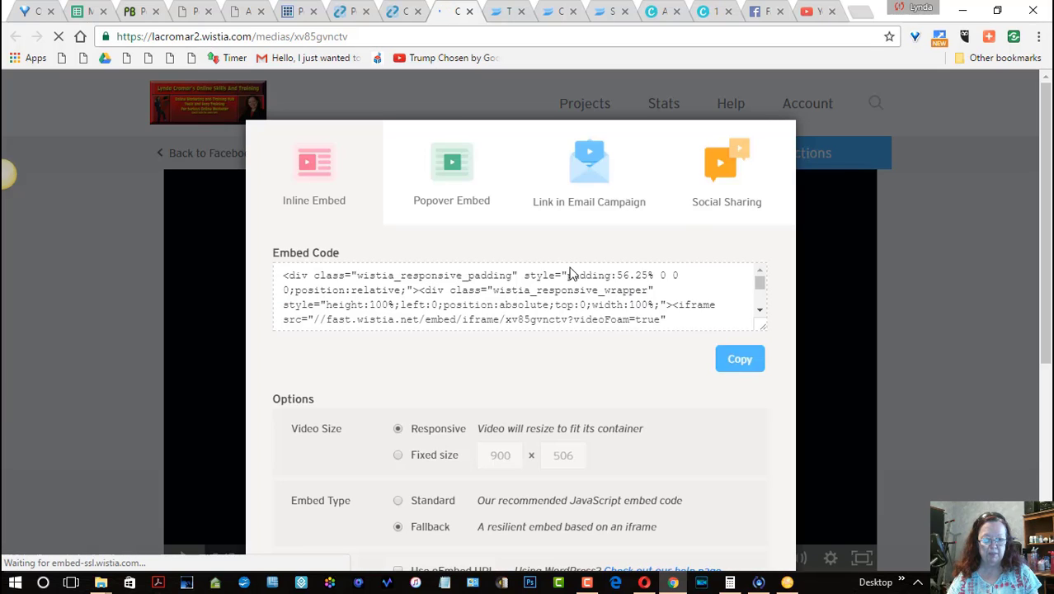
click(578, 293)
key(ctrl+c)
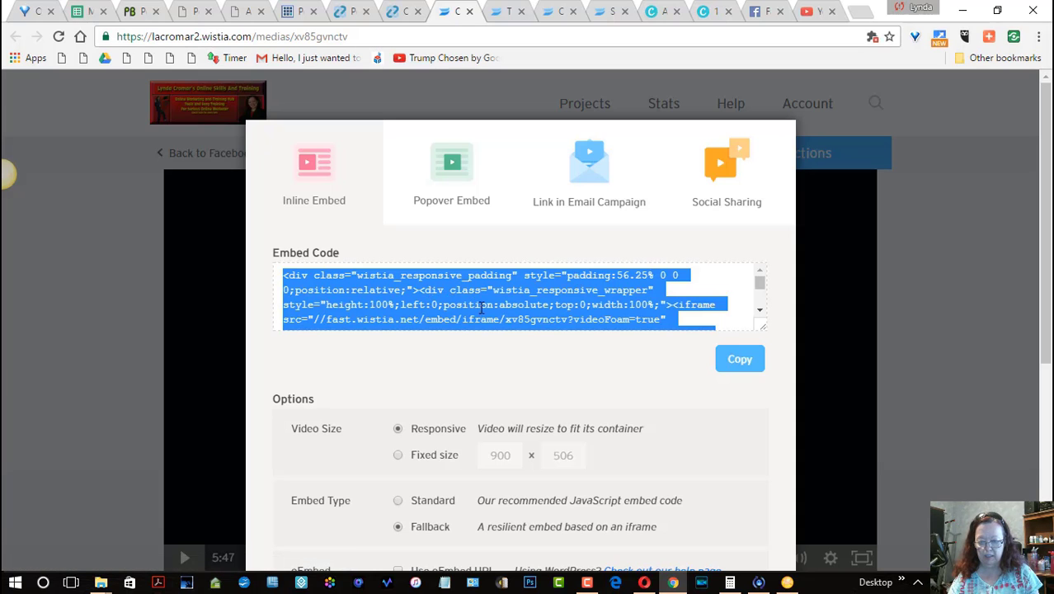
- Return to the new post, paste the Wistia embed code into the Code module's content and save the module
click(244, 12)
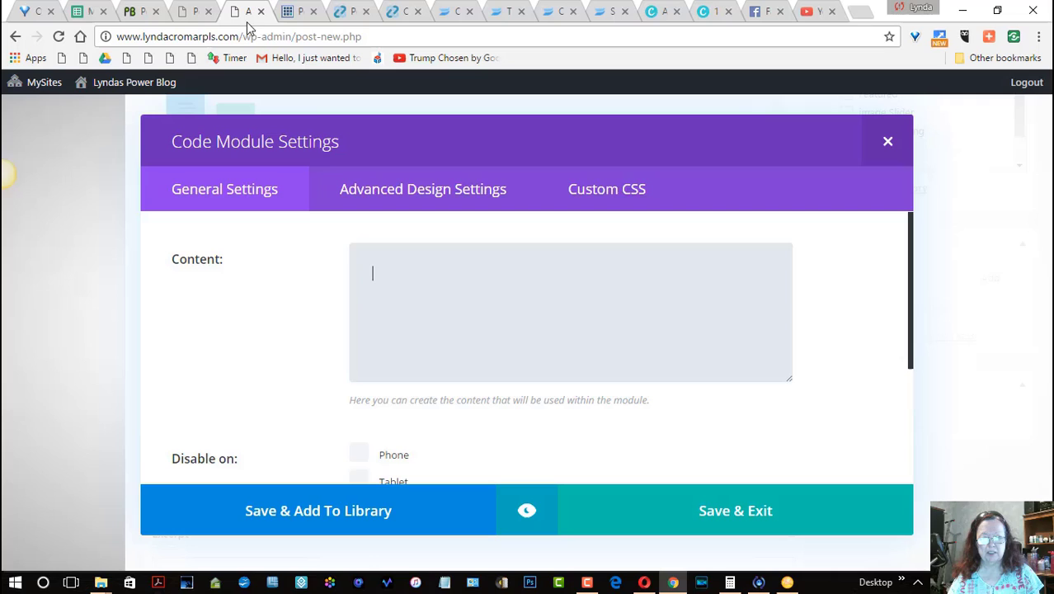
click(423, 283)
key(ctrl+v)
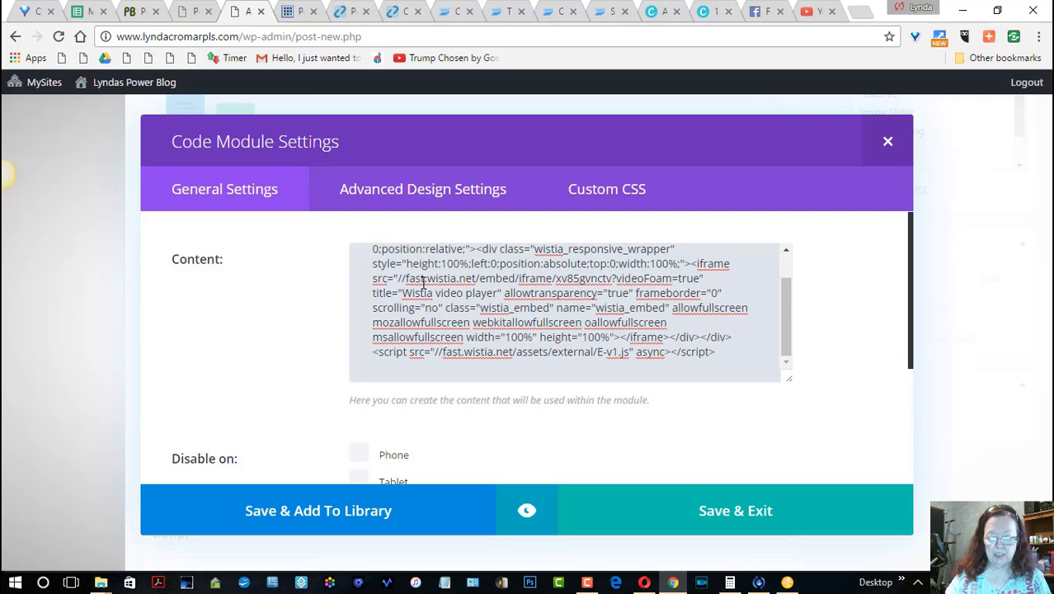
click(719, 513)
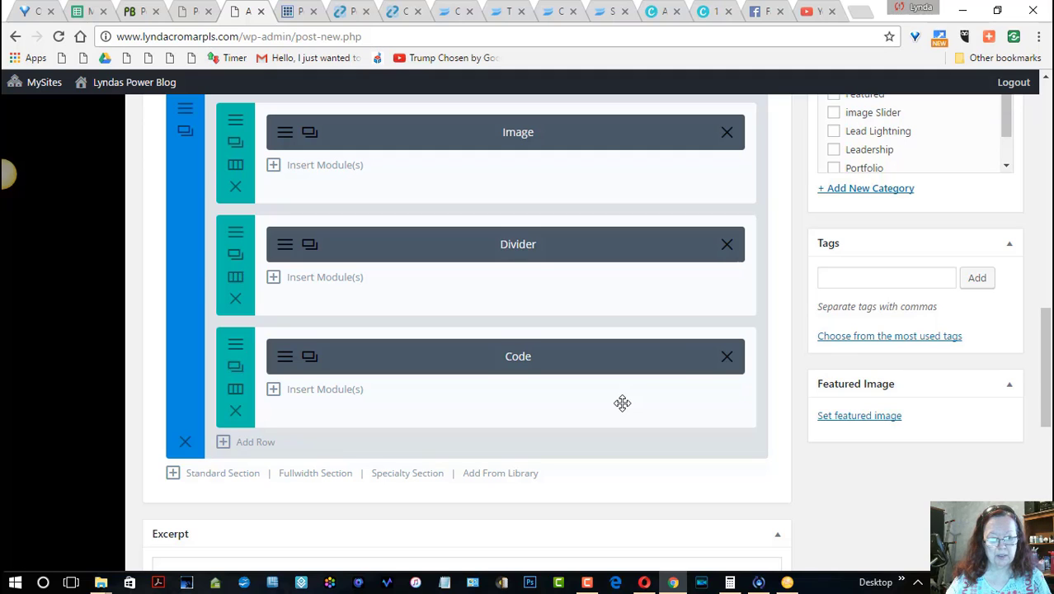
- Add a full-width row below the Code module and insert a Text module in it
drag(1046, 365, 1046, 394)
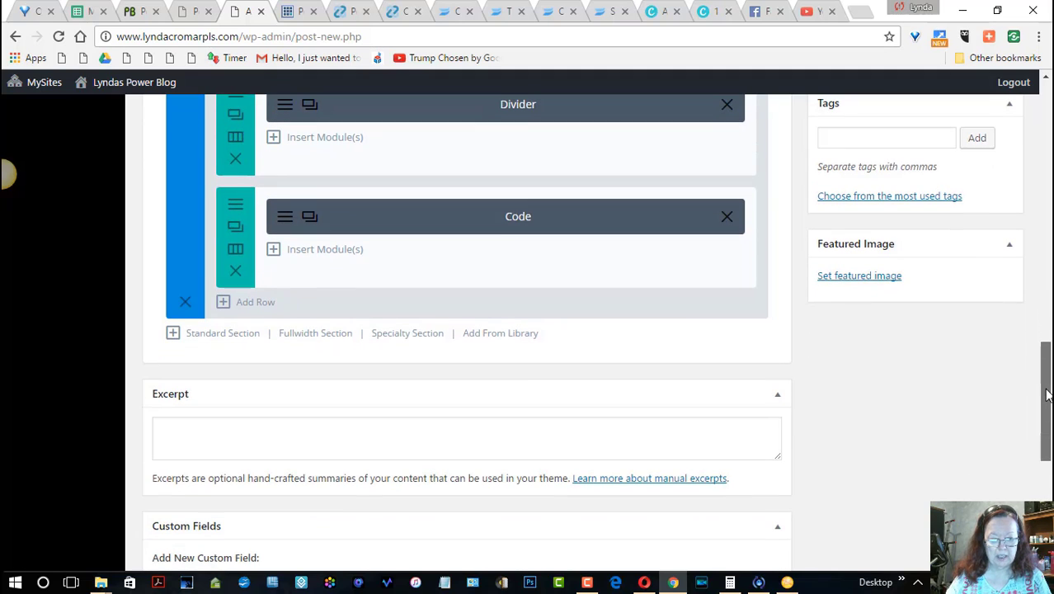
click(224, 303)
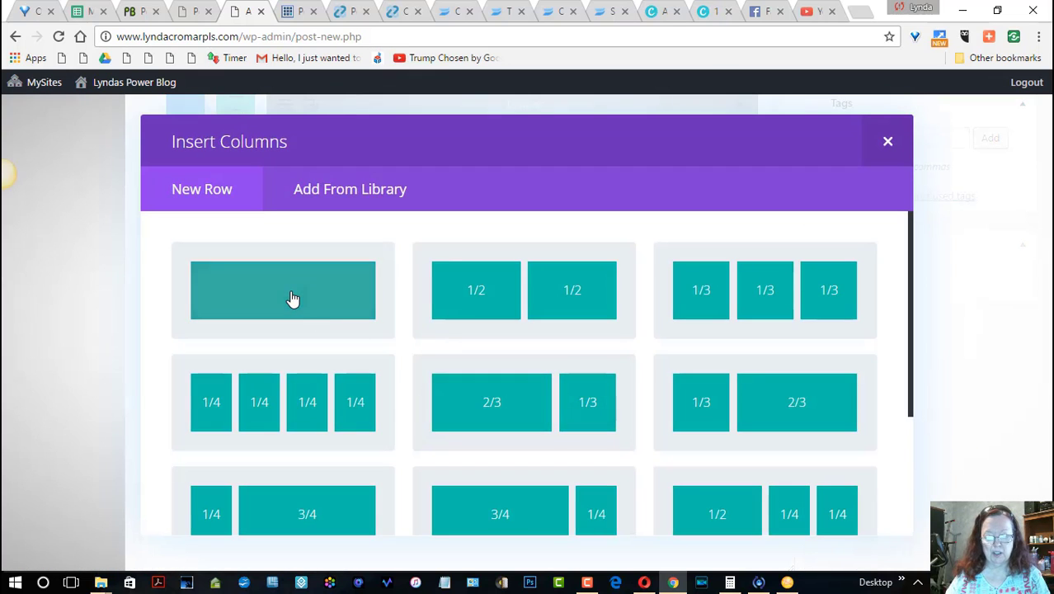
click(293, 298)
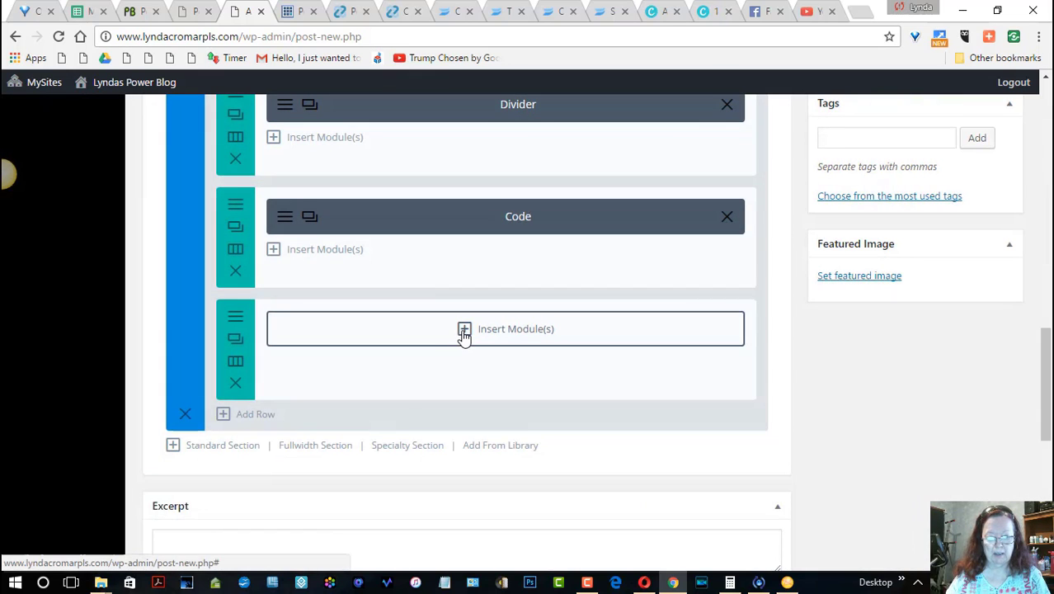
click(464, 331)
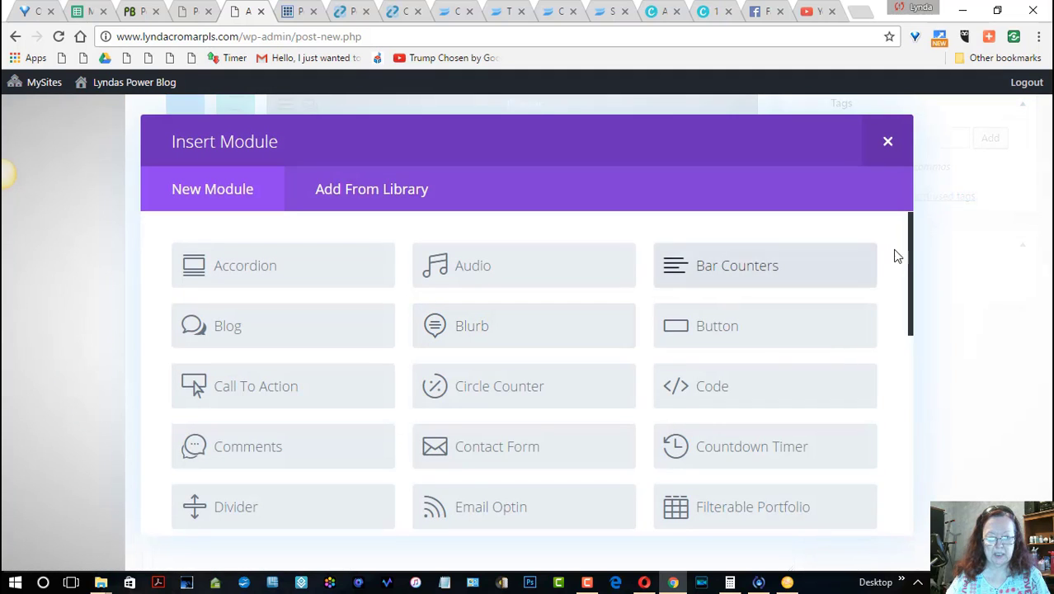
drag(907, 278, 940, 476)
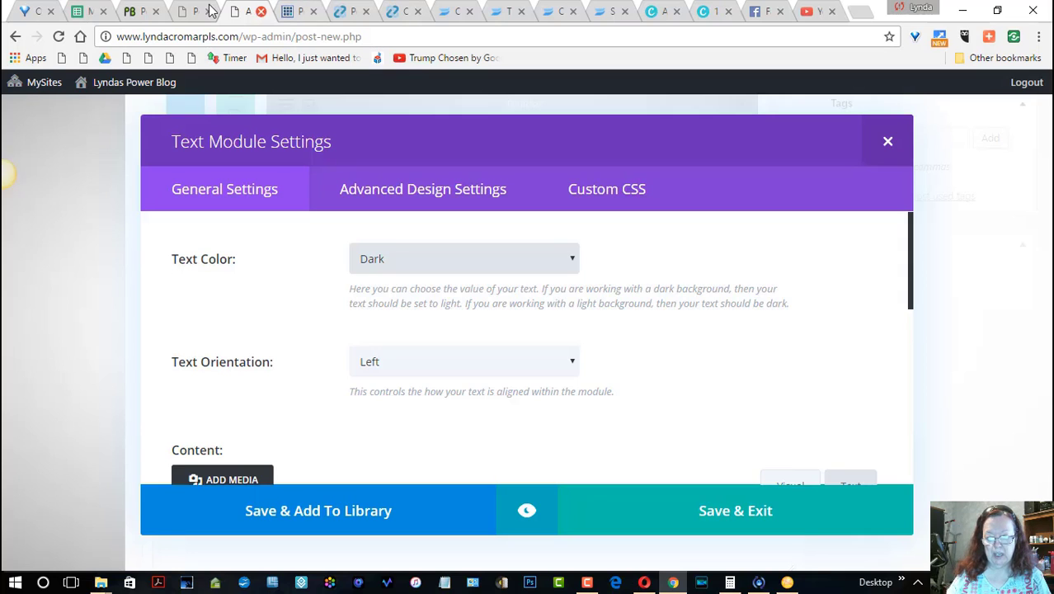
- View the published "One Of The Major Things People Are Not Taught Anywhere!" post in a new tab and copy its sign-off text through "Please Share!"
click(183, 13)
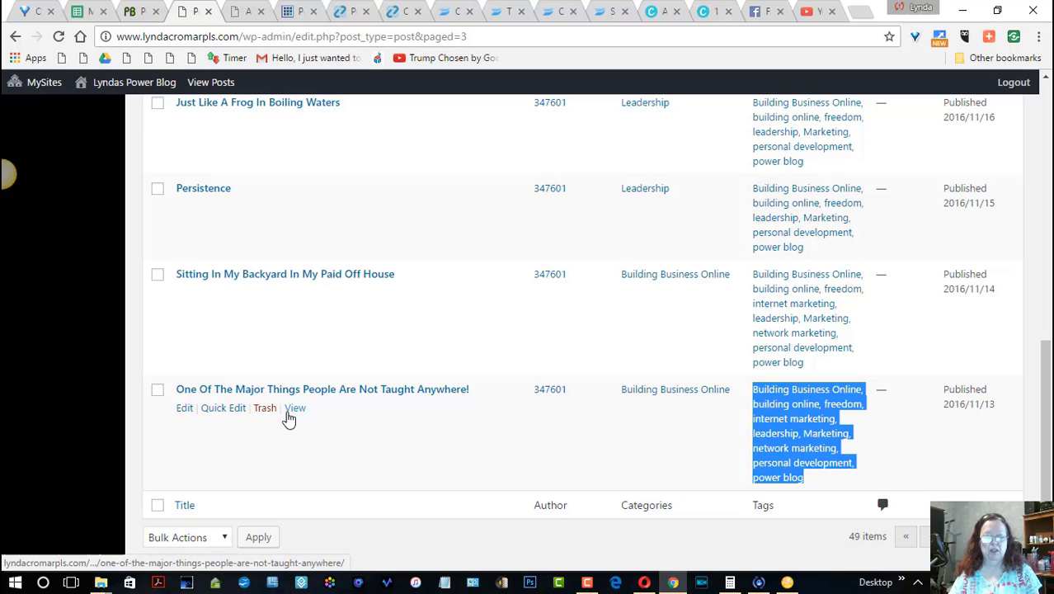
right_click(288, 410)
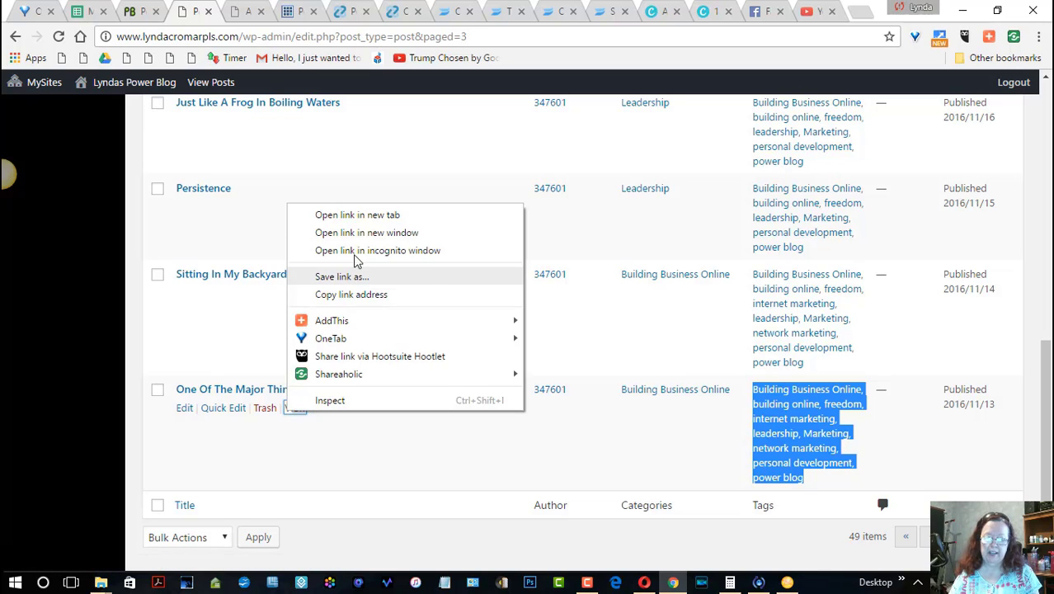
click(357, 219)
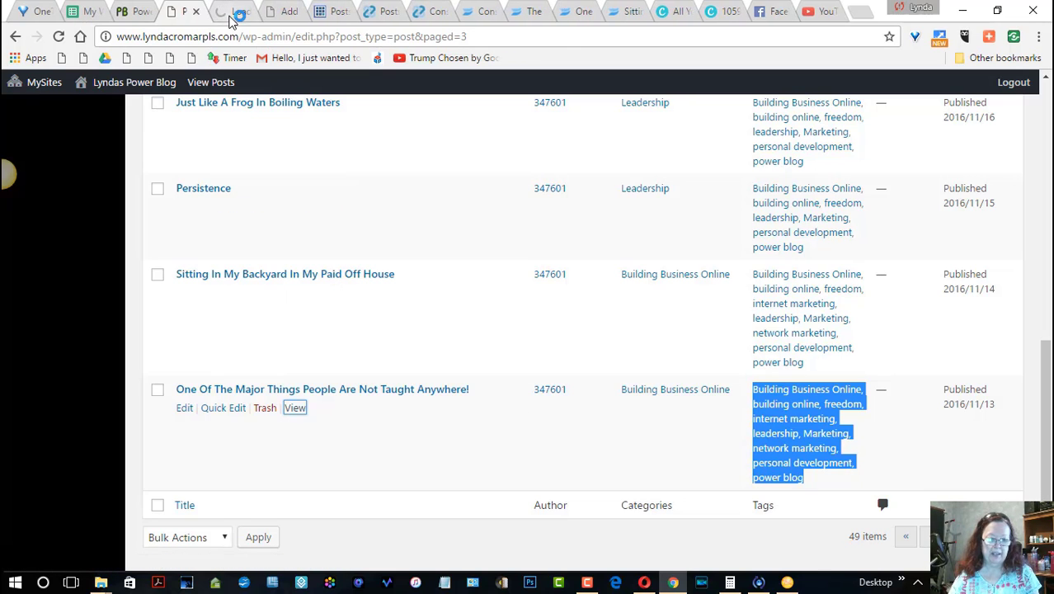
click(234, 12)
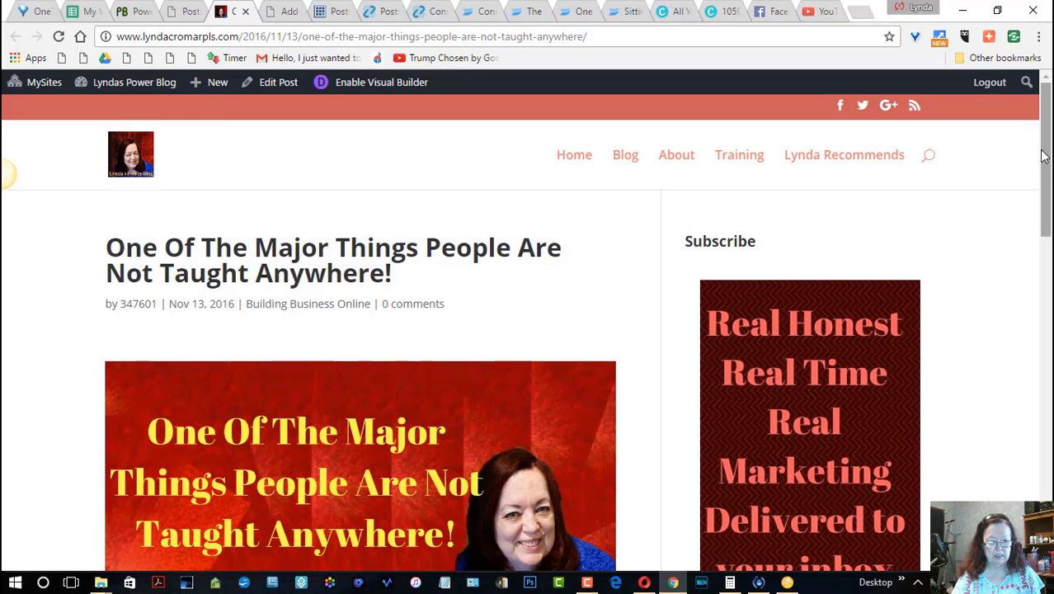
drag(1043, 157, 1023, 356)
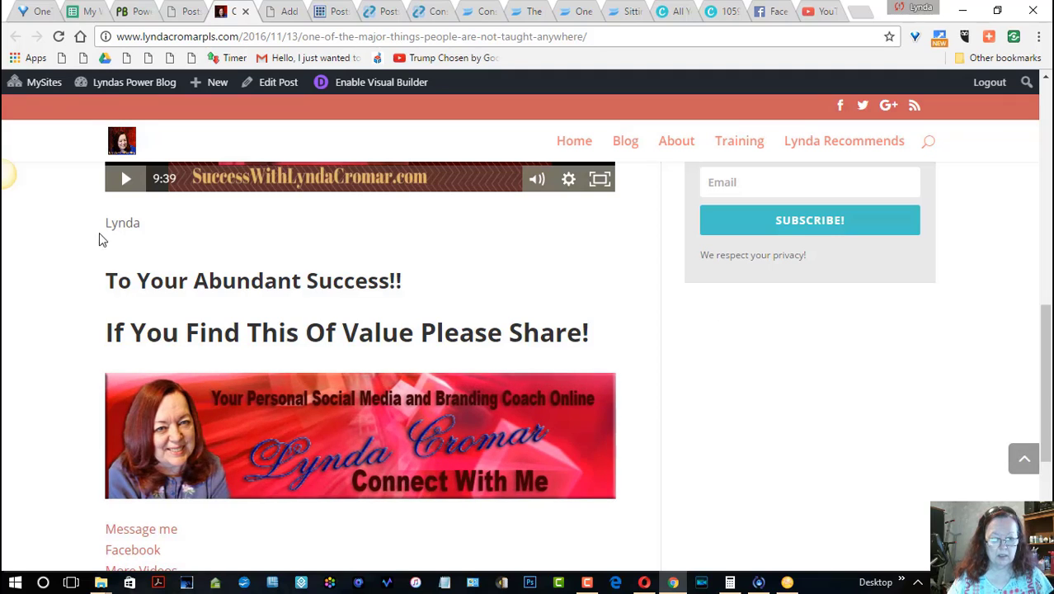
drag(106, 222, 602, 325)
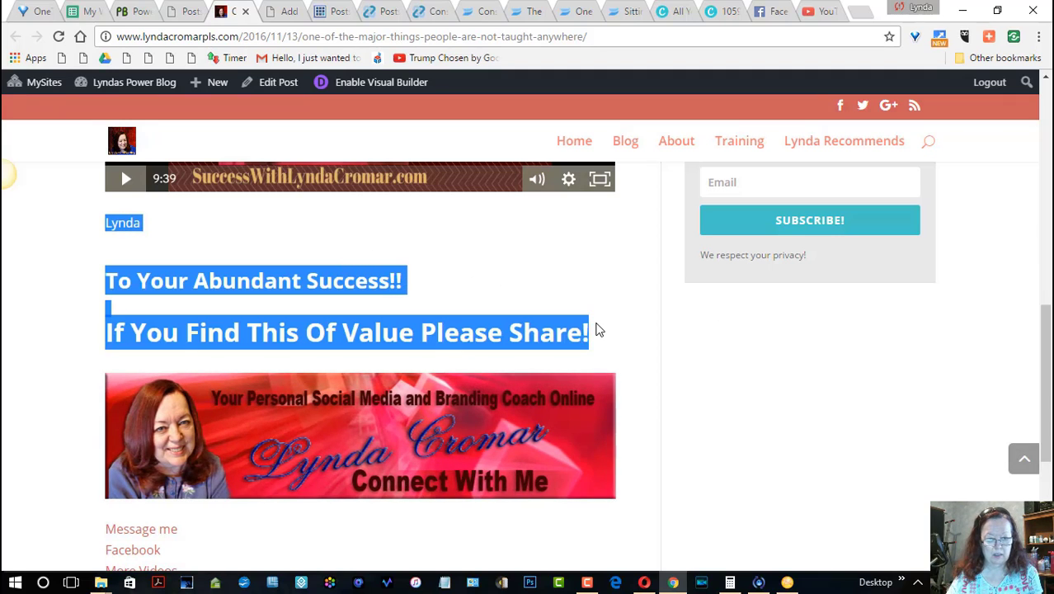
- Paste the copied sign-off text into the new post's Text module content and save the module
click(269, 12)
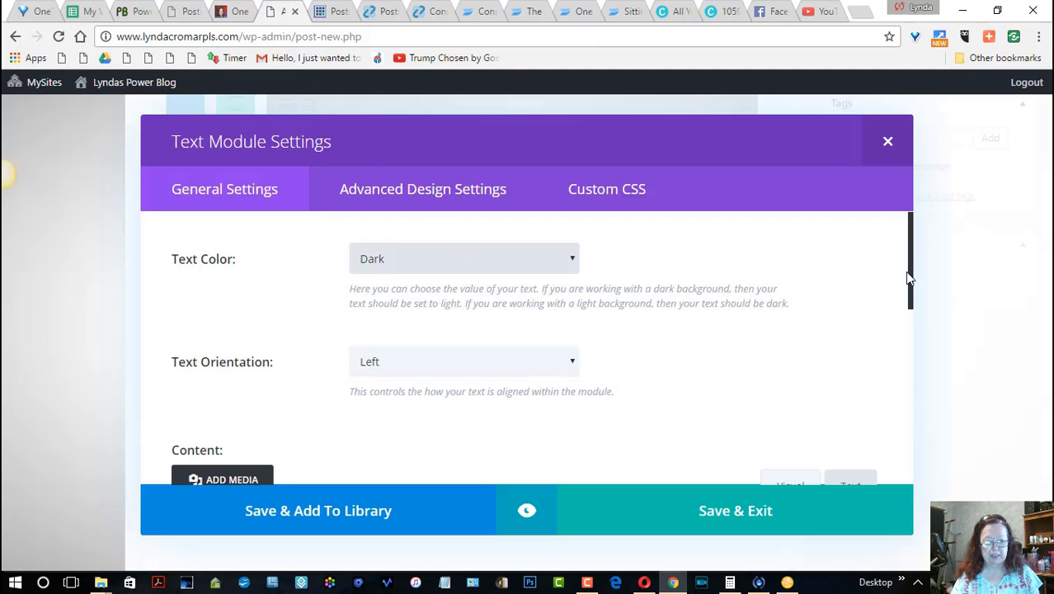
drag(908, 277, 908, 369)
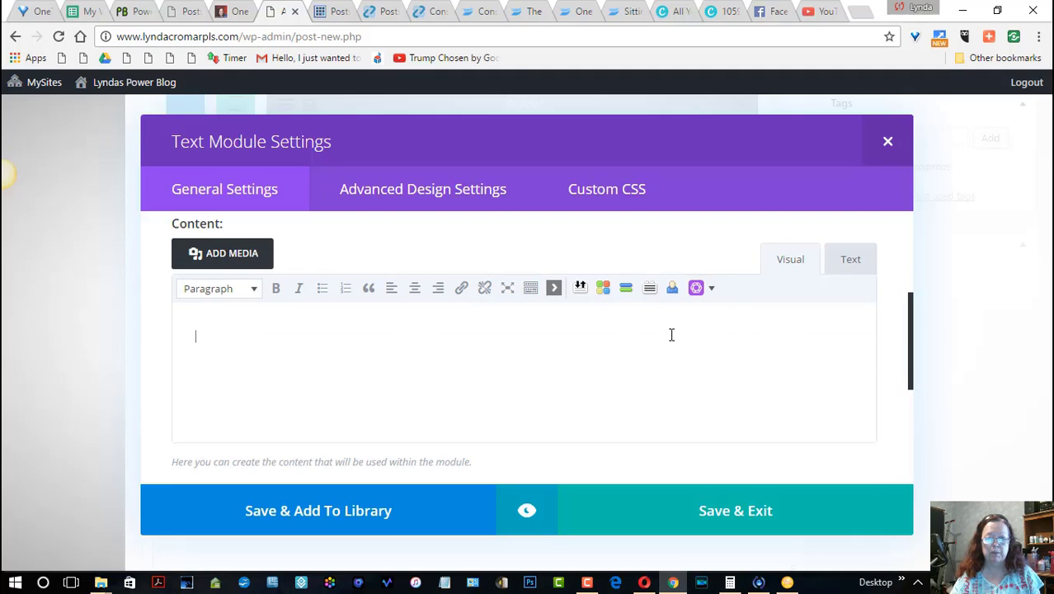
key(ctrl+v)
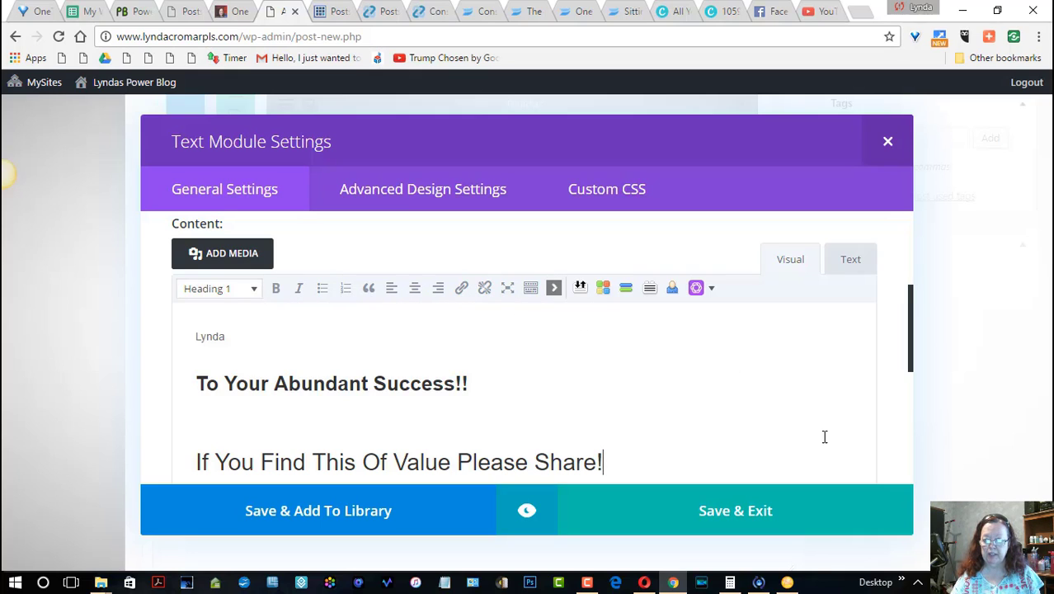
click(756, 513)
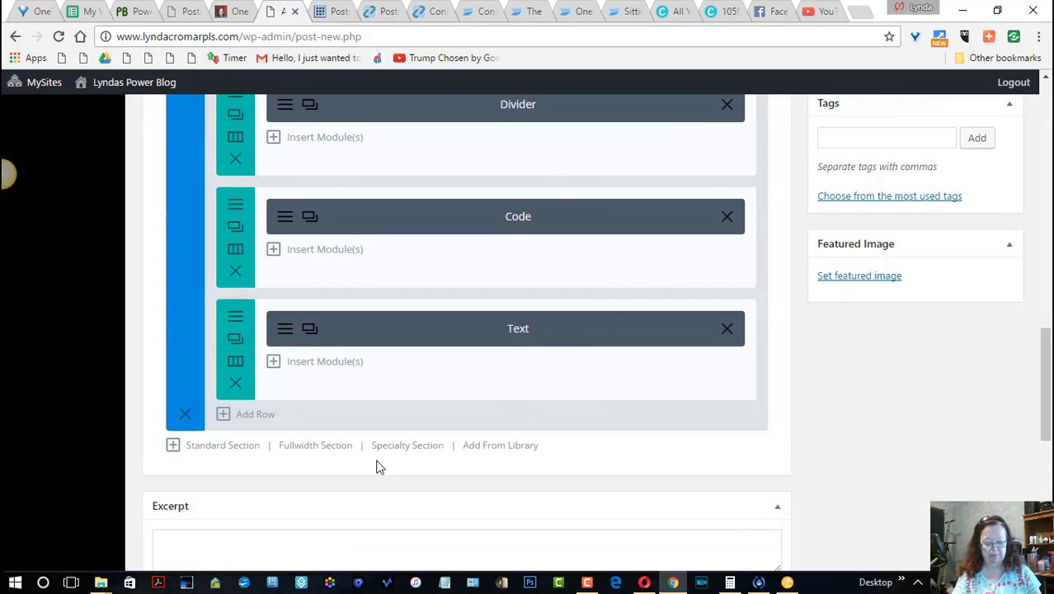
- Add a full-width row below the Text module and insert an Image module in it
click(224, 416)
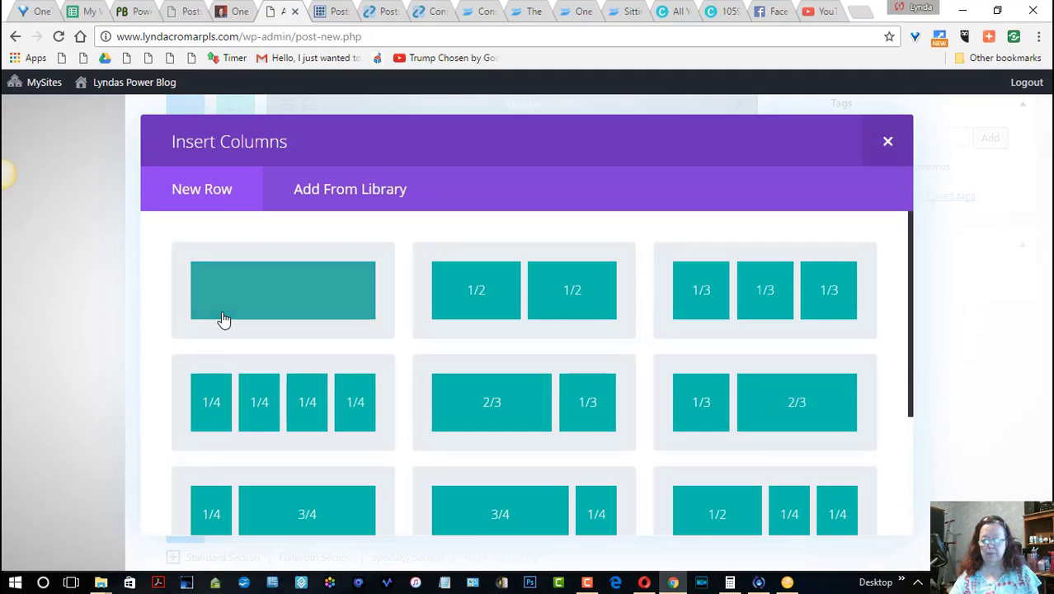
click(222, 319)
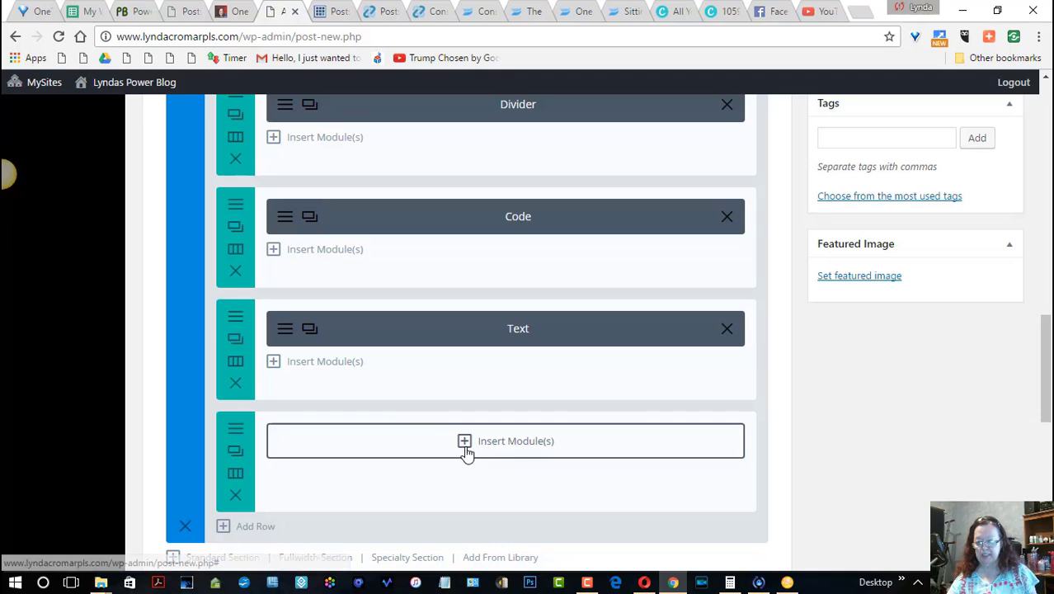
click(465, 443)
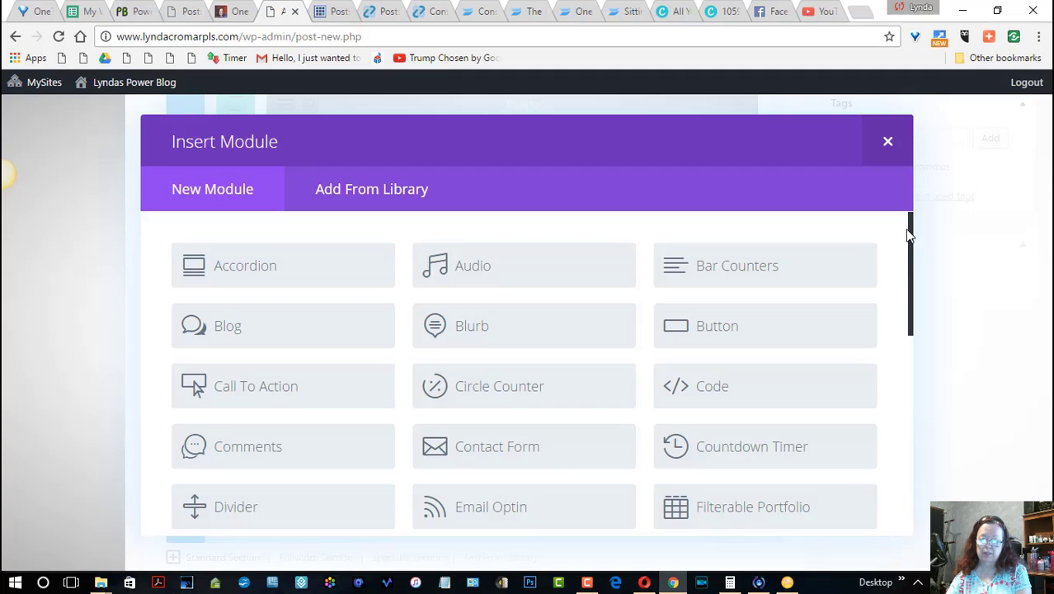
drag(913, 235, 889, 314)
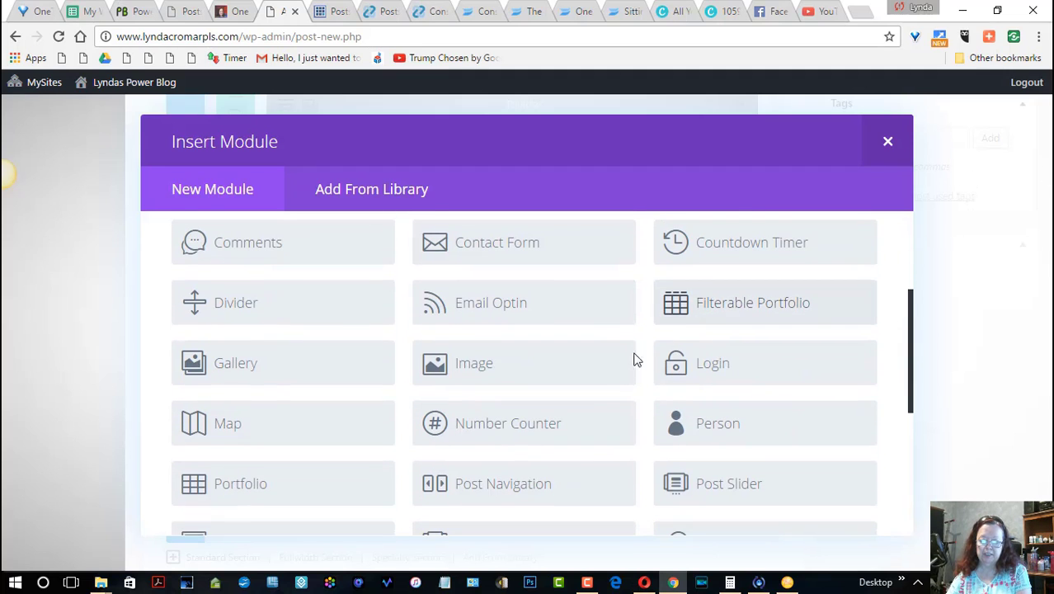
click(560, 371)
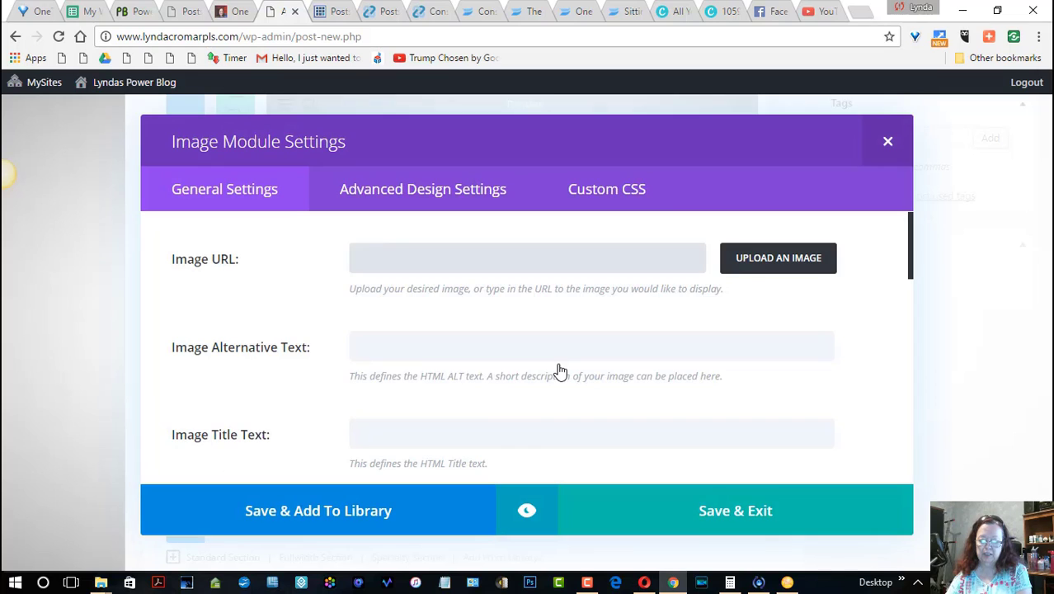
- Set the new Image module's picture to 01signature-for-blog.jpg from the media library
click(802, 258)
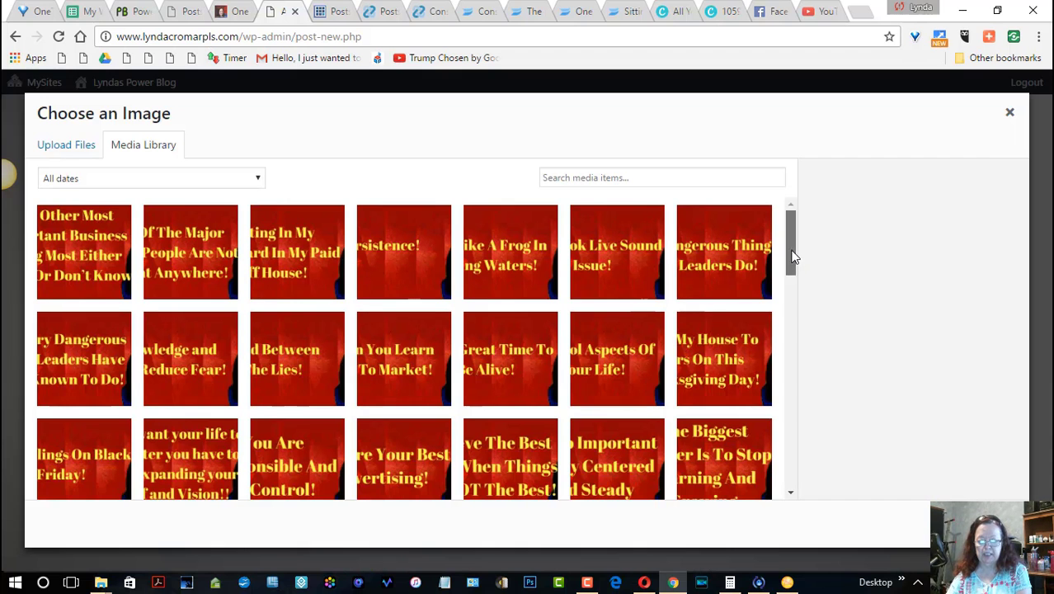
drag(789, 247, 773, 431)
click(388, 404)
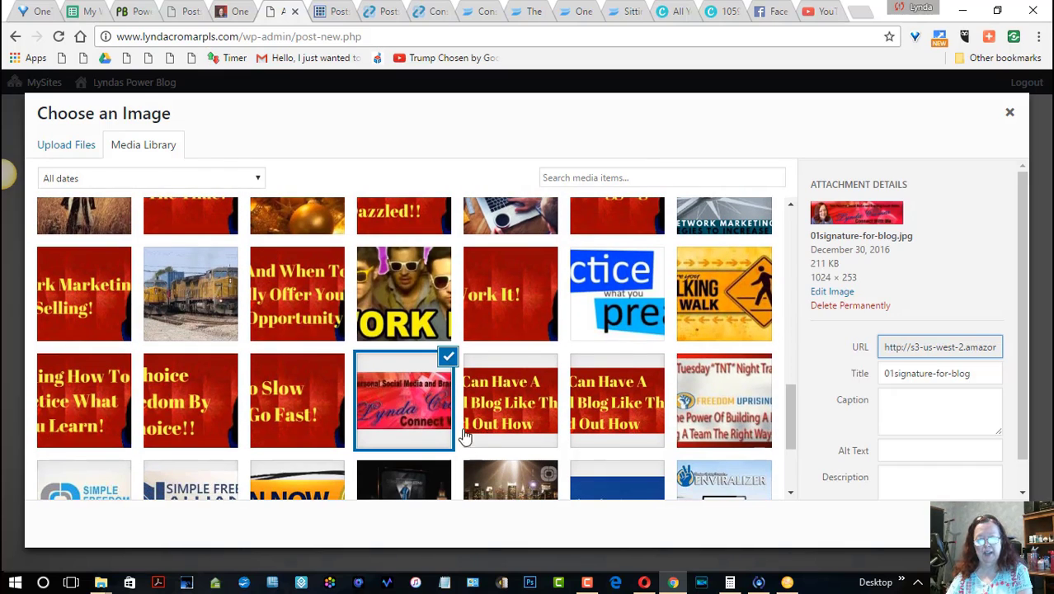
click(976, 524)
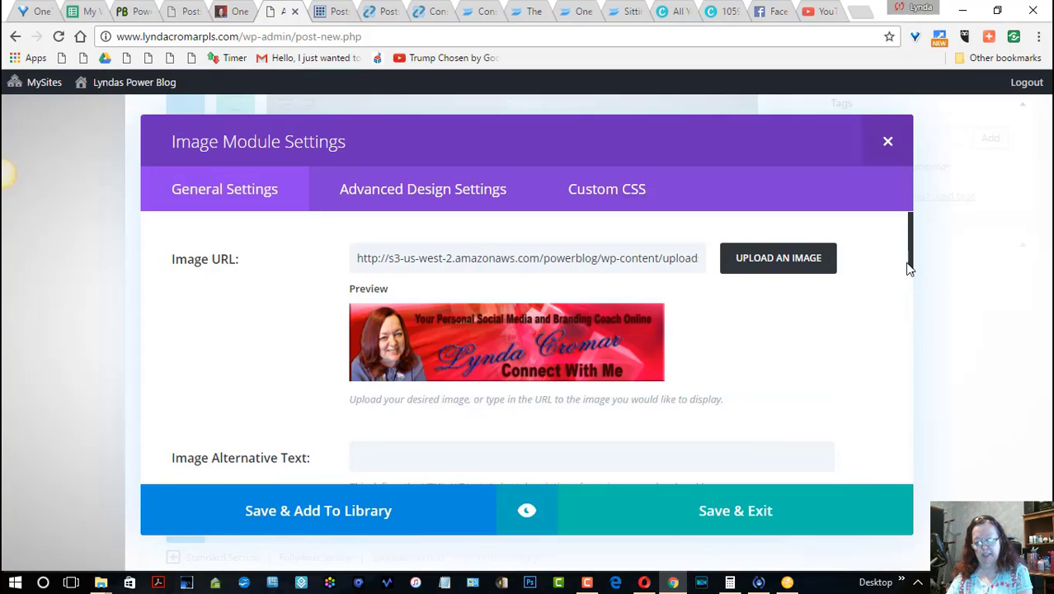
- Set the signature image's alignment to Center and save the Image module
drag(912, 264, 928, 446)
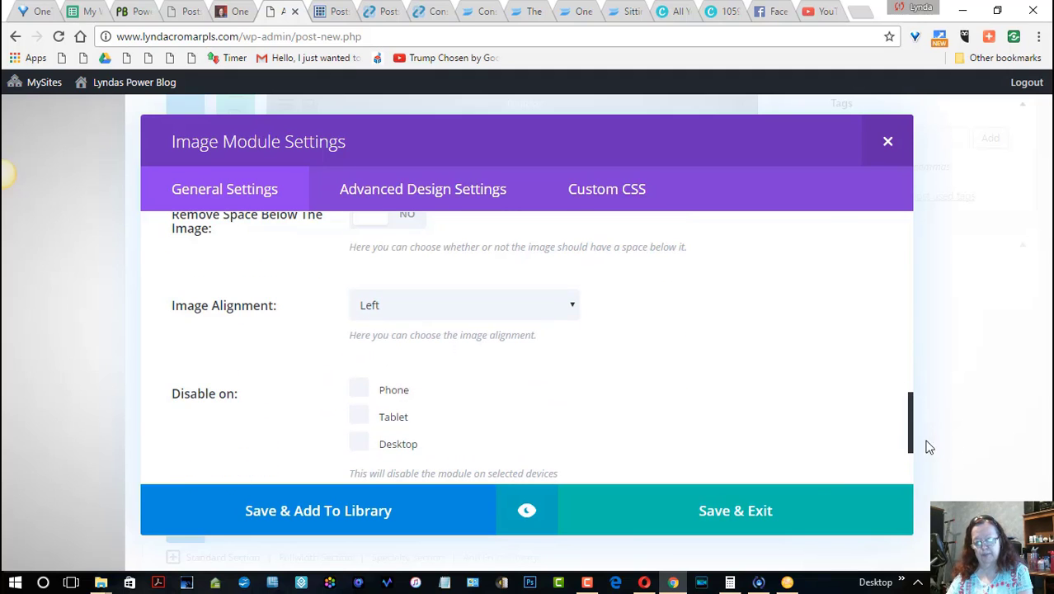
click(574, 308)
click(512, 340)
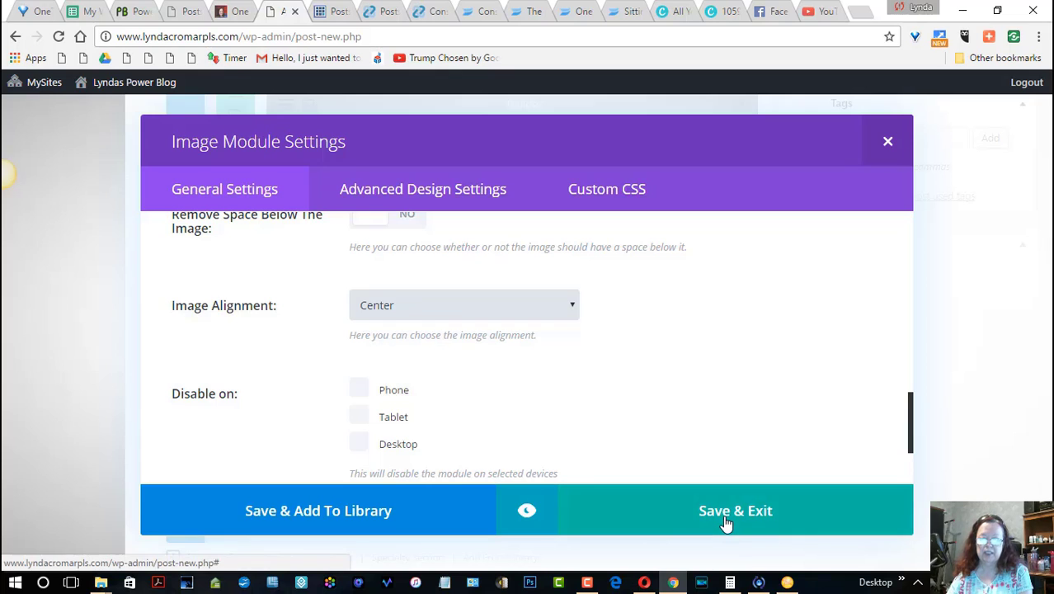
click(725, 511)
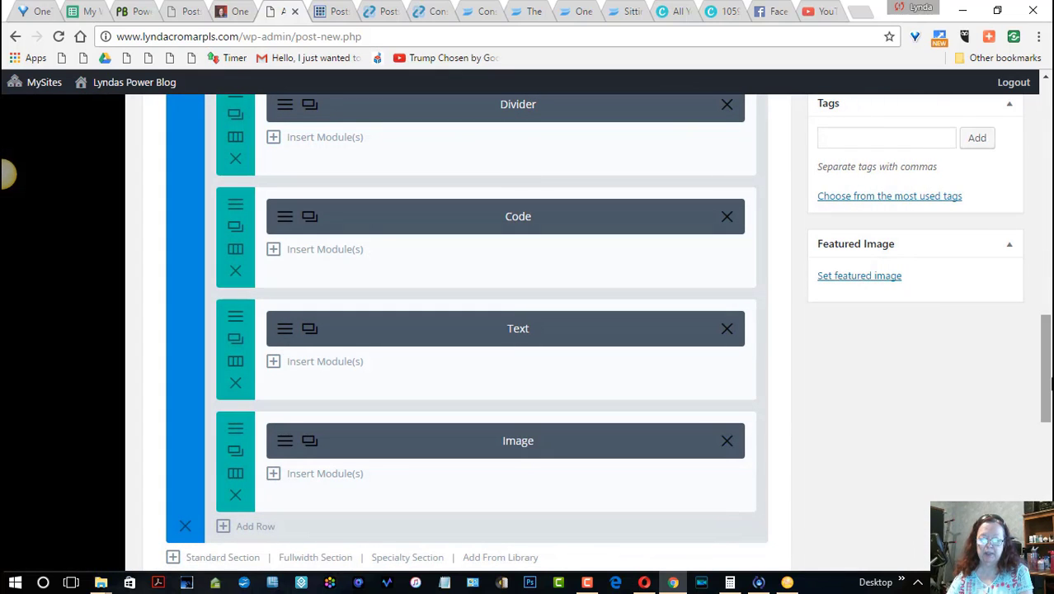
- Add an empty full-width row below the signature image
scroll(1047, 417, down, 2)
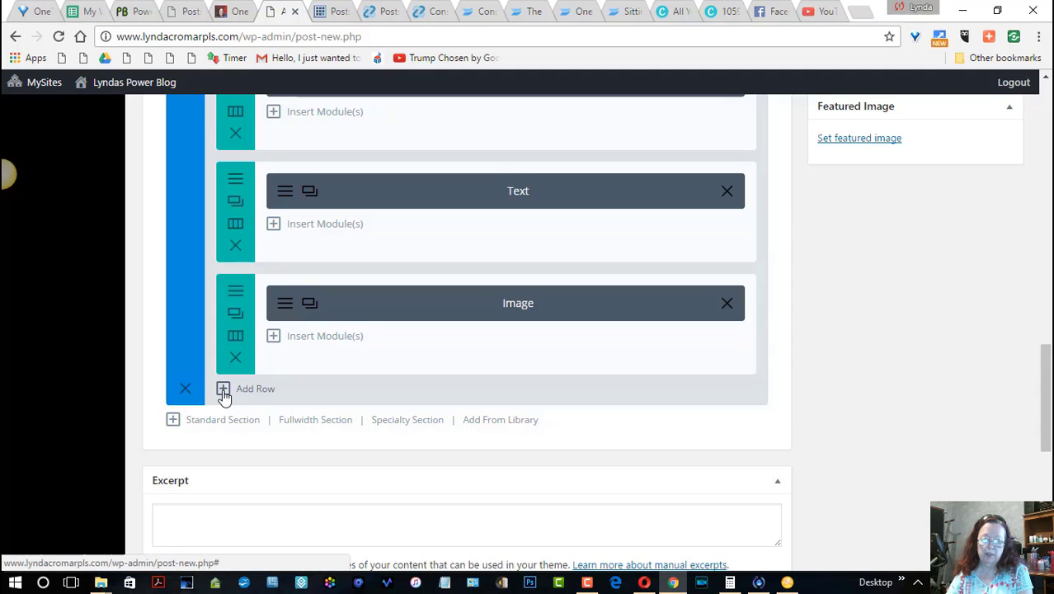
click(223, 394)
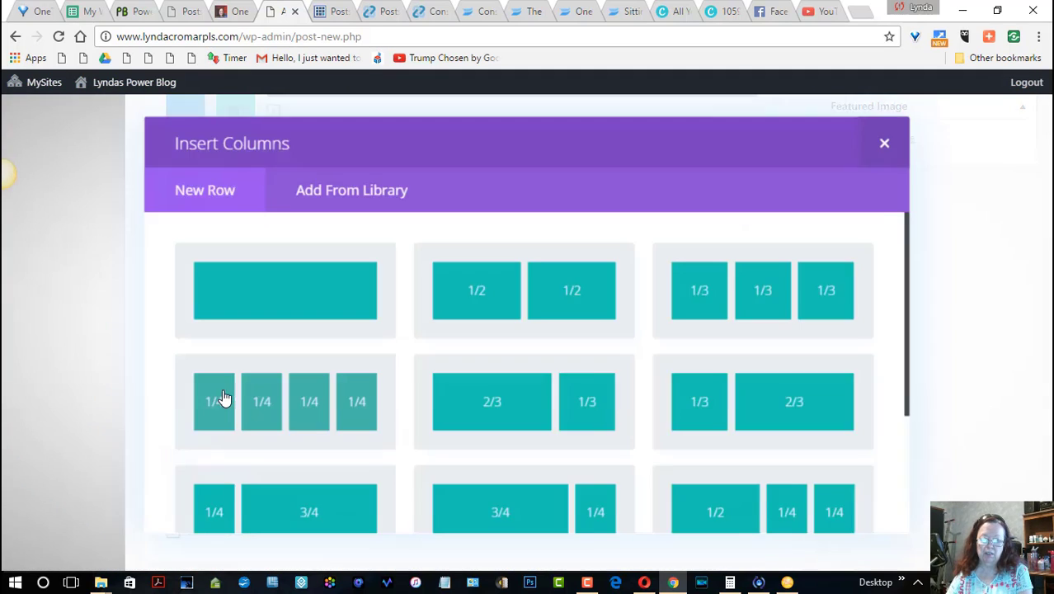
click(248, 287)
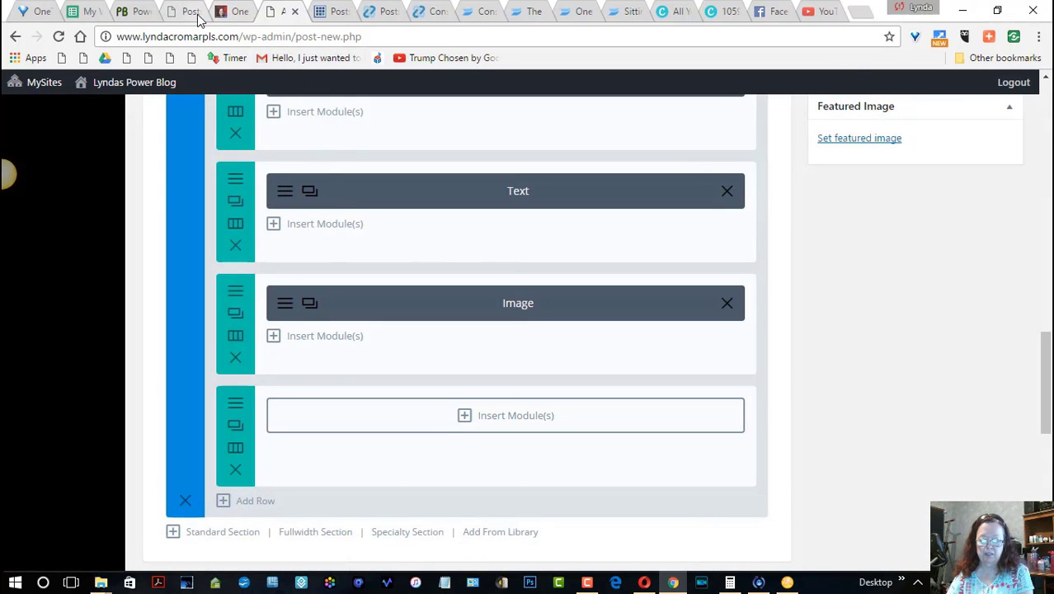
- Switch to the published "One of the major things" post, dismiss its subscribe popup and copy the Message me, Facebook and More Videos links
click(224, 16)
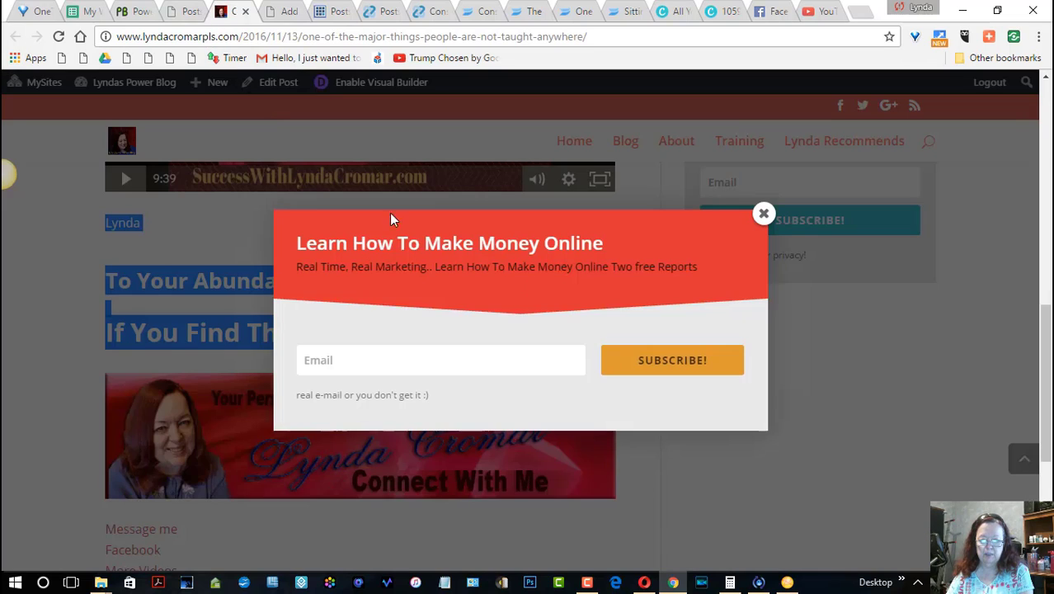
click(763, 217)
scroll(1042, 349, down, 1)
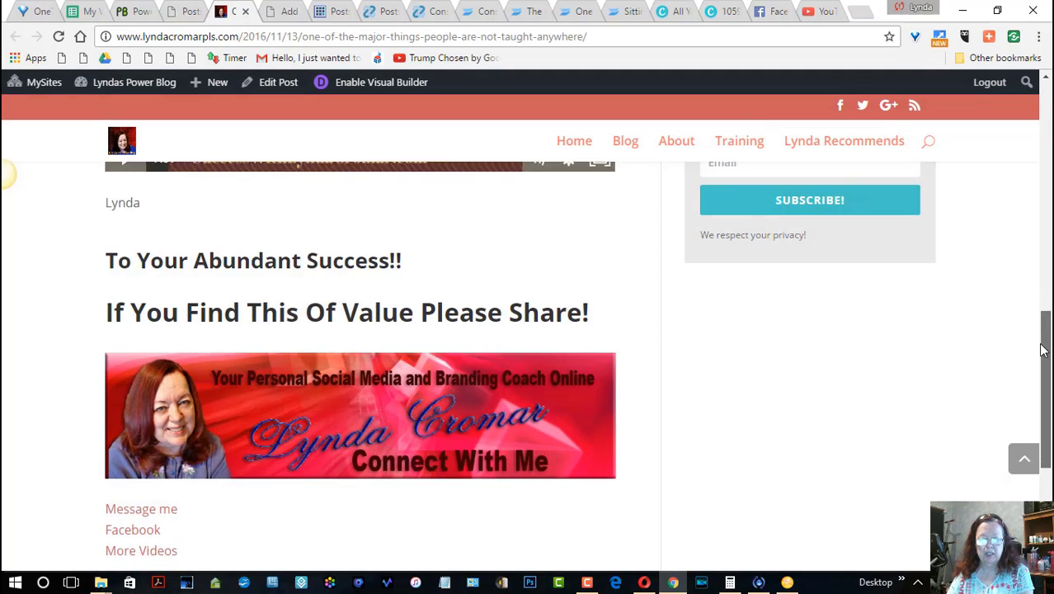
scroll(1043, 350, down, 3)
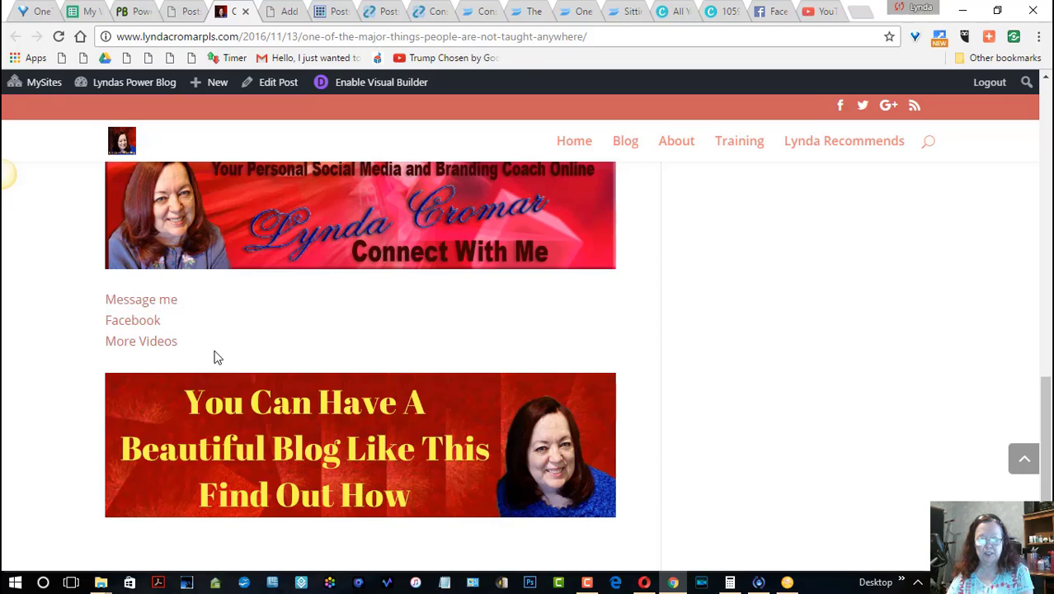
drag(213, 356, 91, 294)
key(ctrl+c)
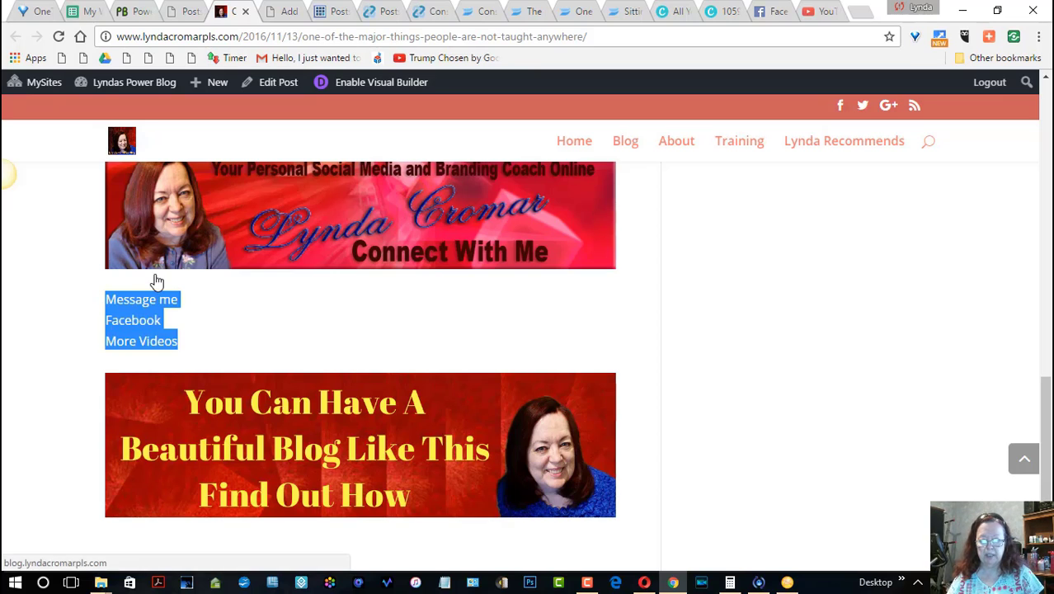
- Insert a Text module in the new post's empty last row, paste the copied contact links as its content and save it
click(286, 11)
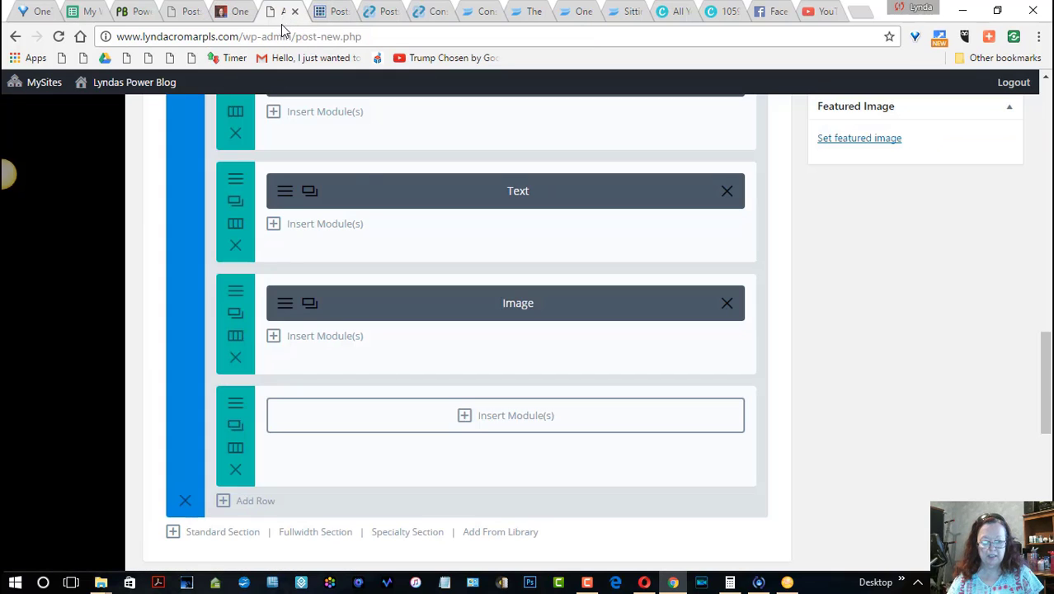
click(466, 418)
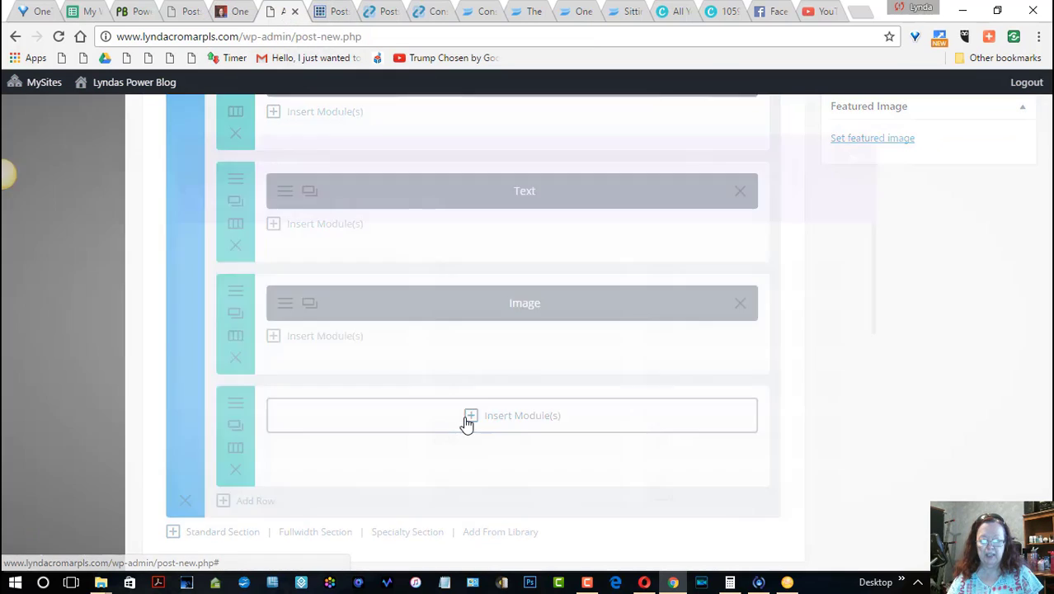
scroll(888, 438, down, 6)
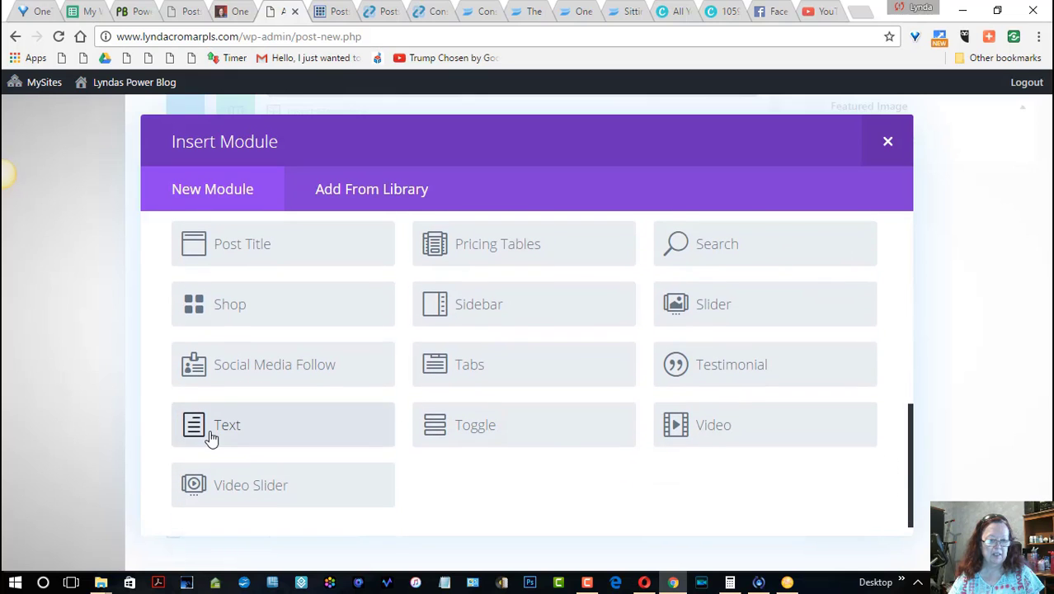
click(211, 429)
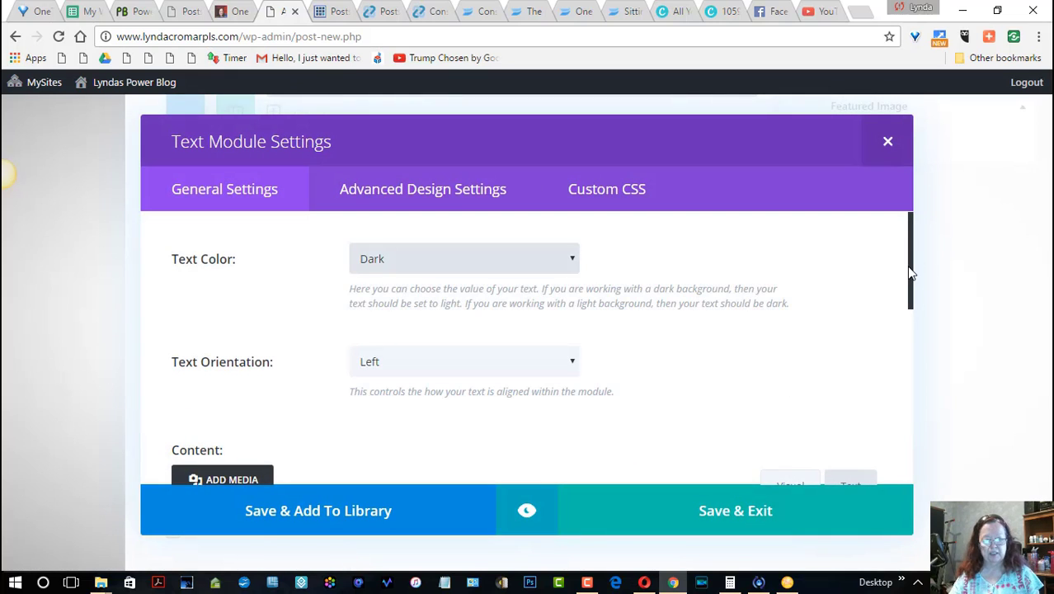
drag(908, 276, 902, 358)
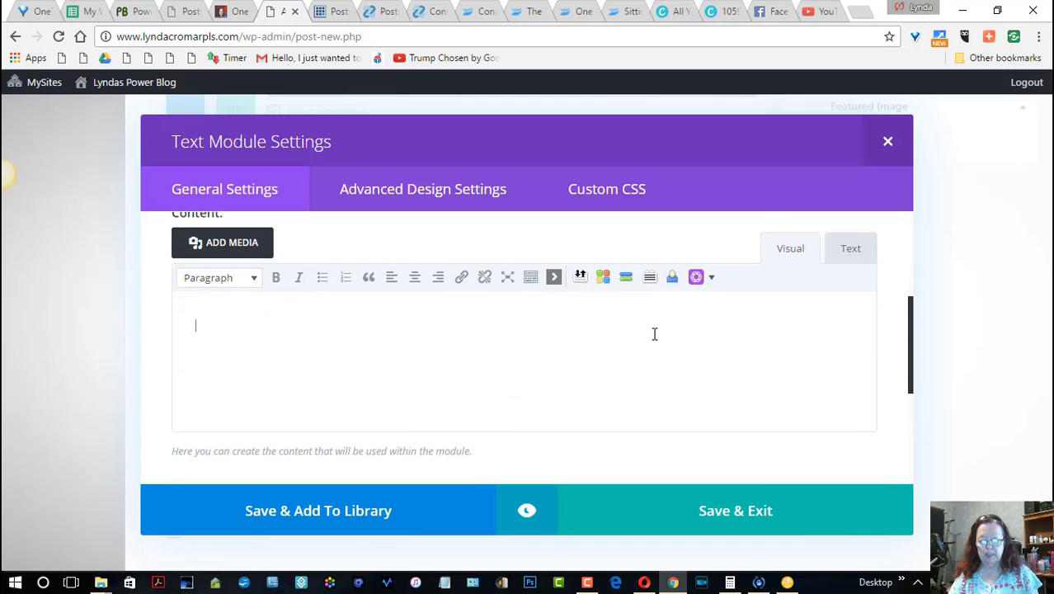
key(ctrl+v)
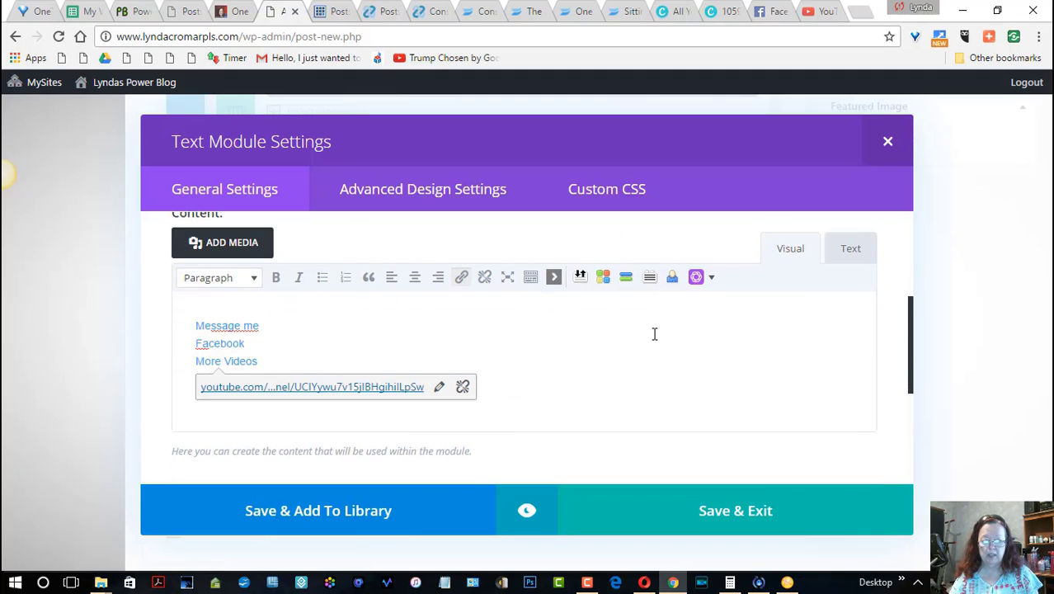
click(728, 512)
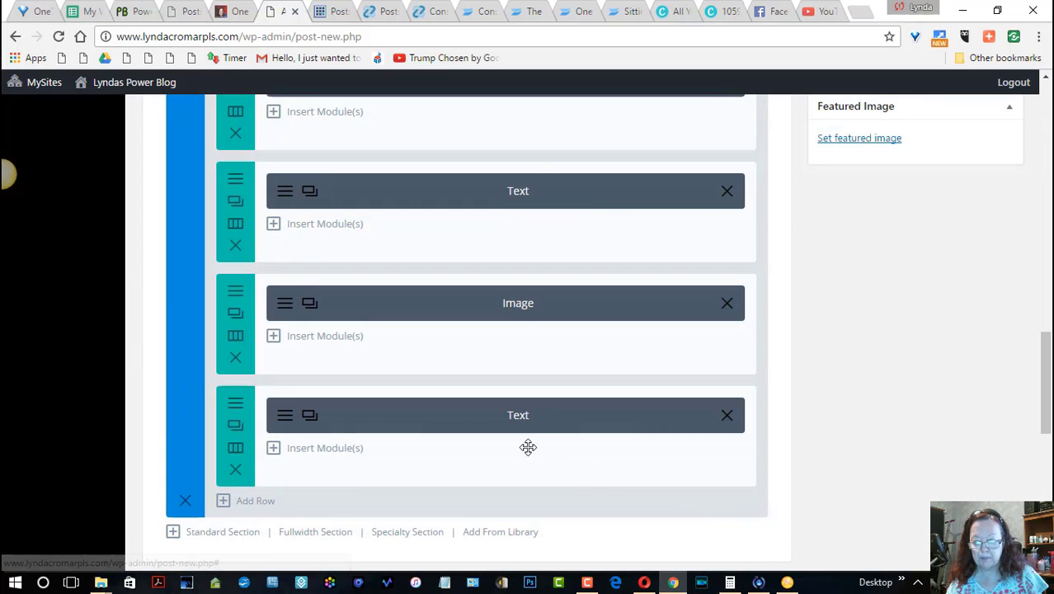
- Add a full-width row below the contact links and insert an Image module in it
click(221, 502)
click(271, 531)
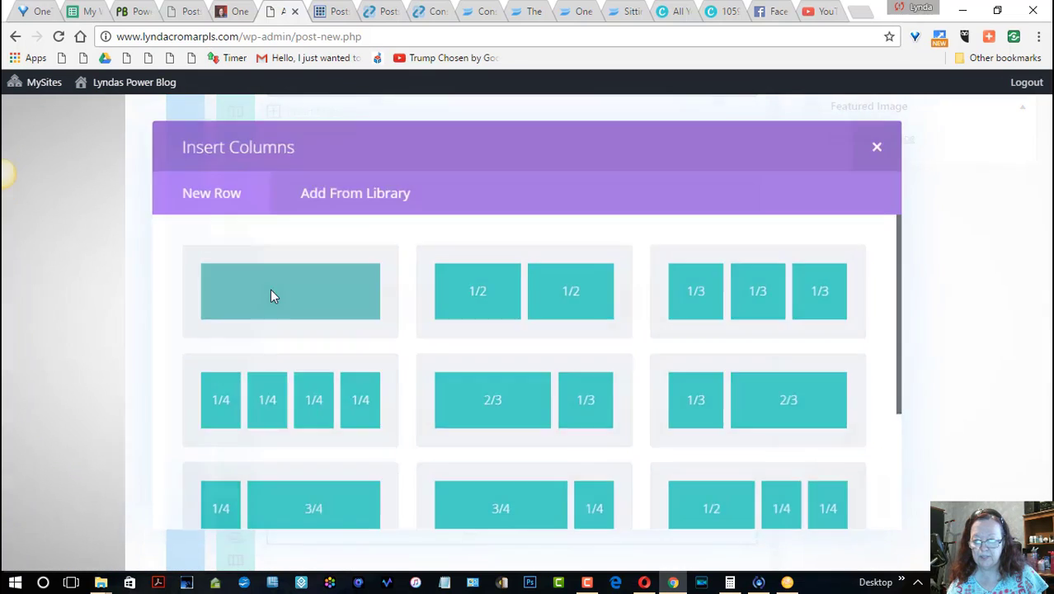
click(270, 289)
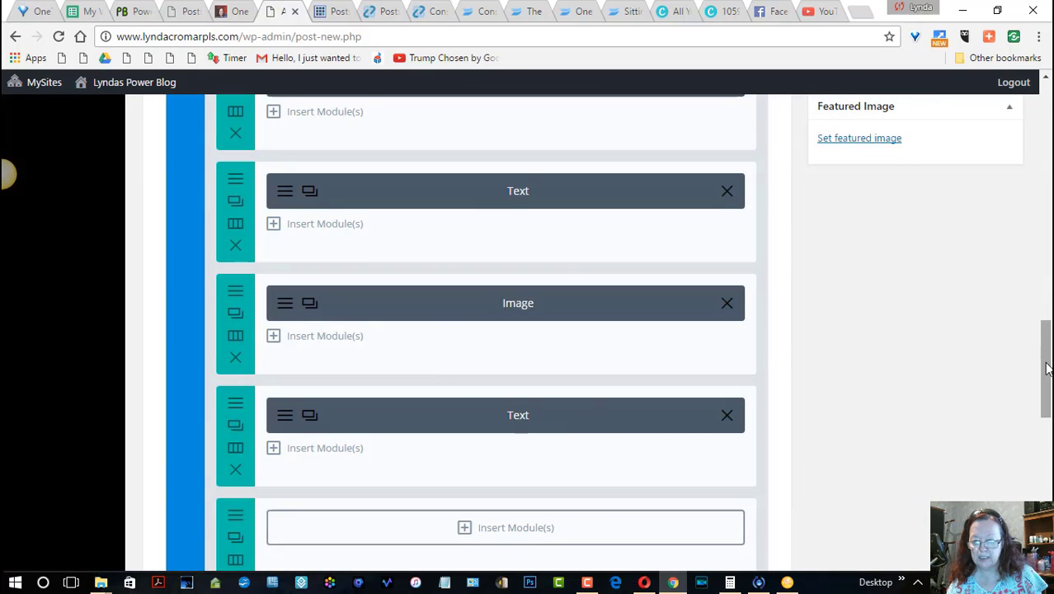
drag(1047, 365, 1045, 434)
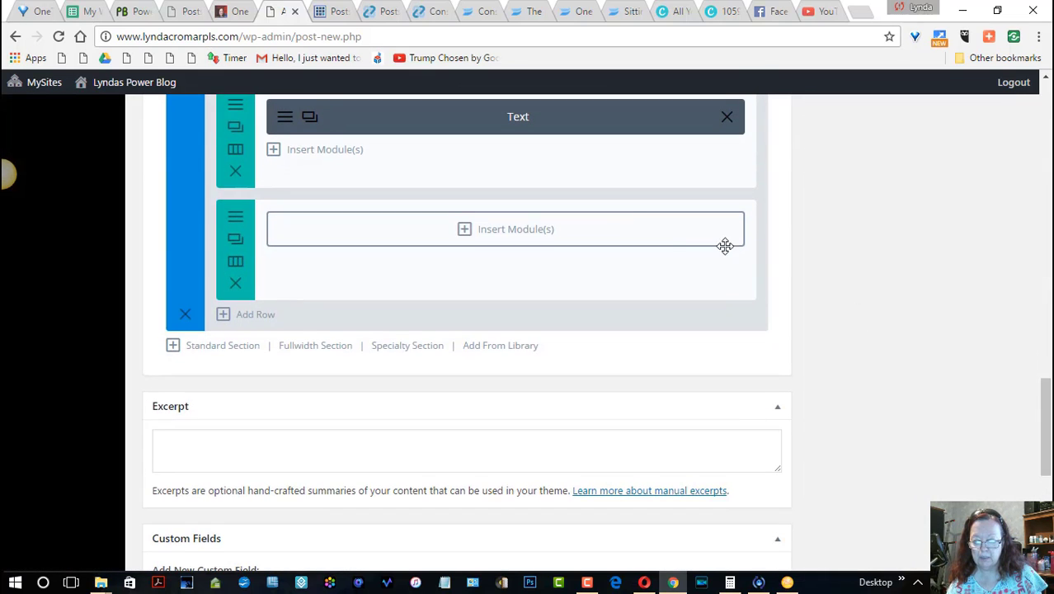
click(466, 229)
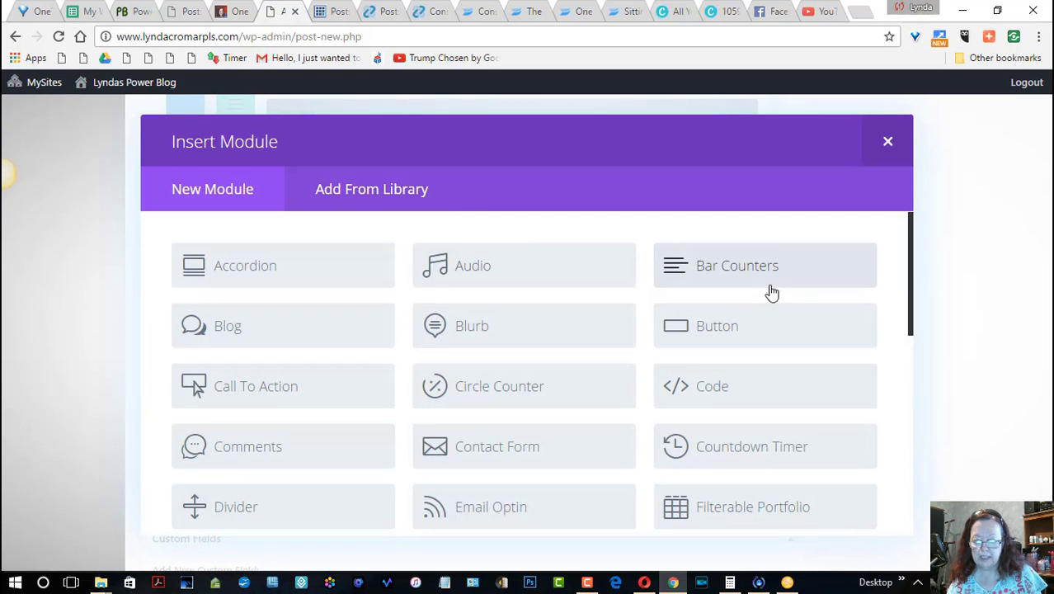
drag(913, 263, 904, 329)
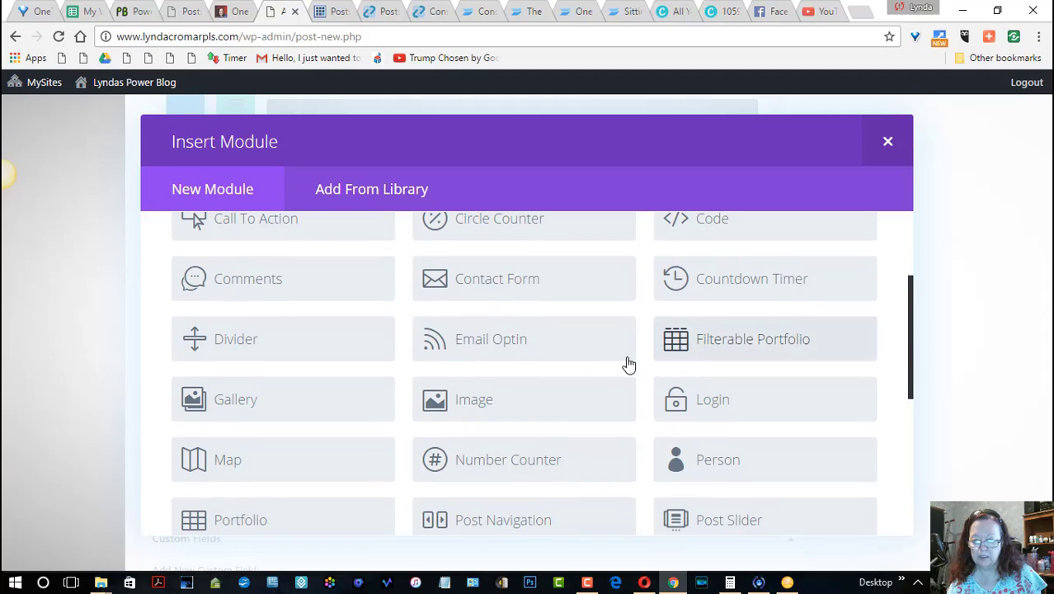
click(557, 407)
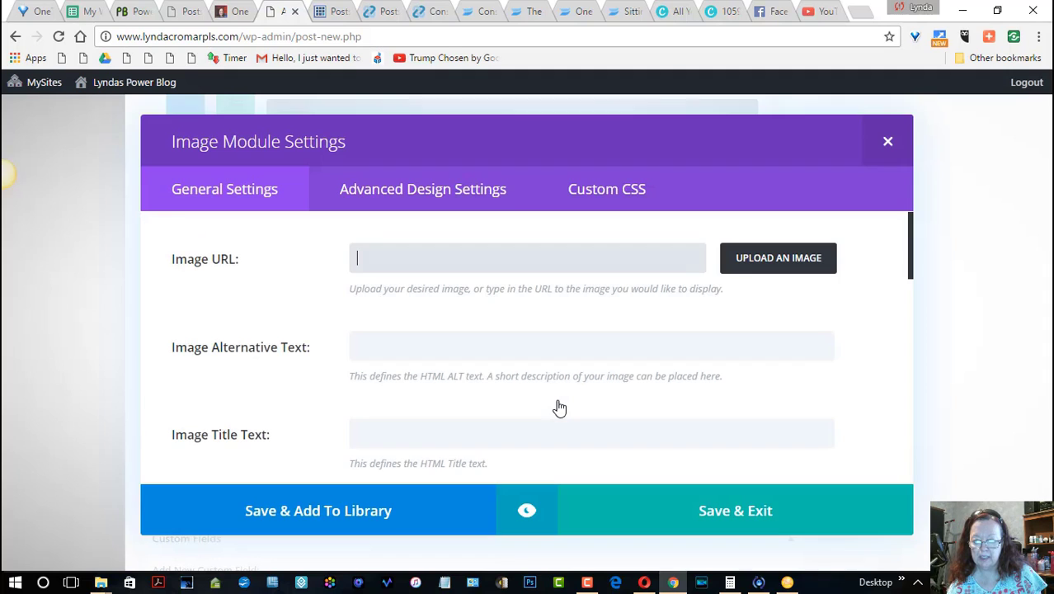
- Set the new Image module's picture to the "You Can Have A Beautiful Blog Like This Find Out How" banner and save the module
click(821, 264)
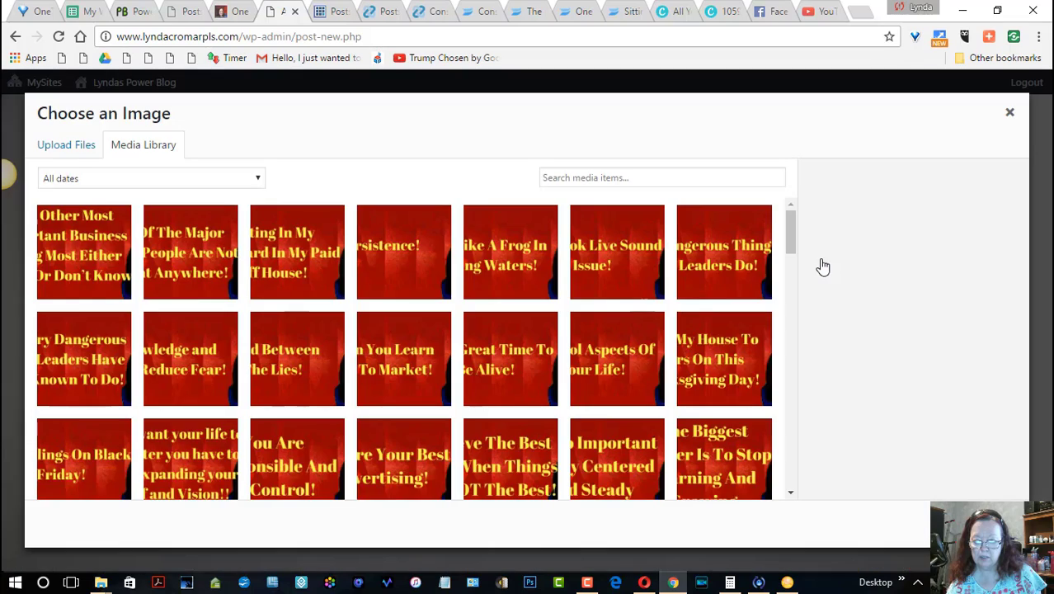
drag(787, 235, 671, 336)
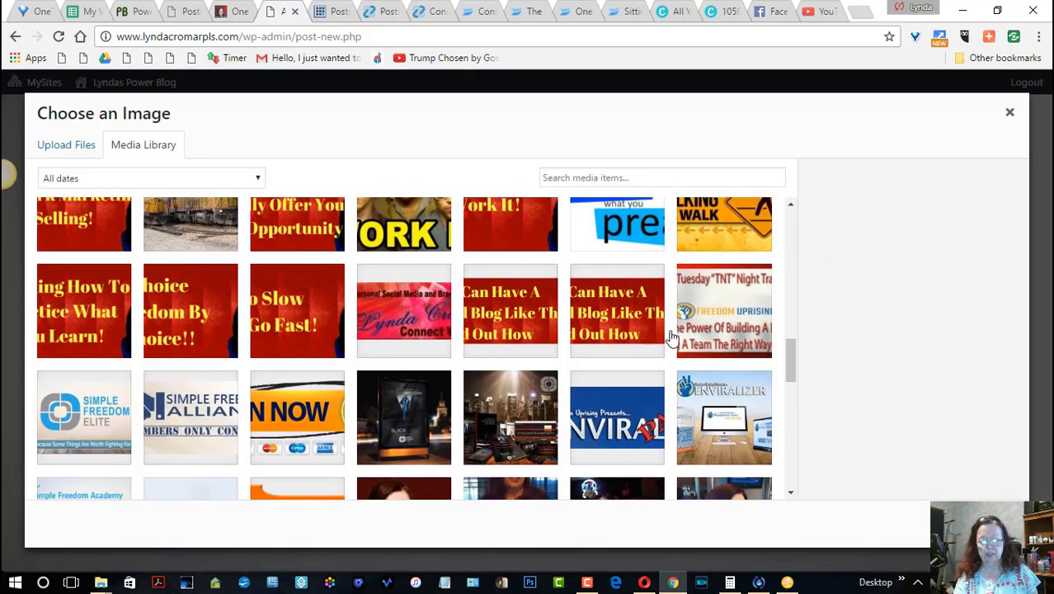
click(602, 315)
click(973, 523)
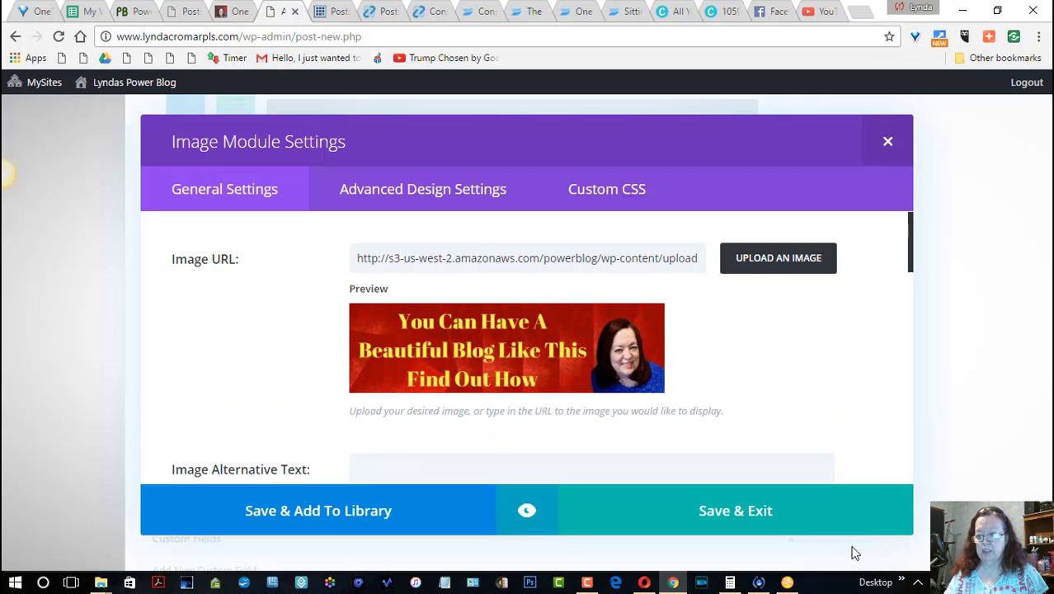
click(723, 508)
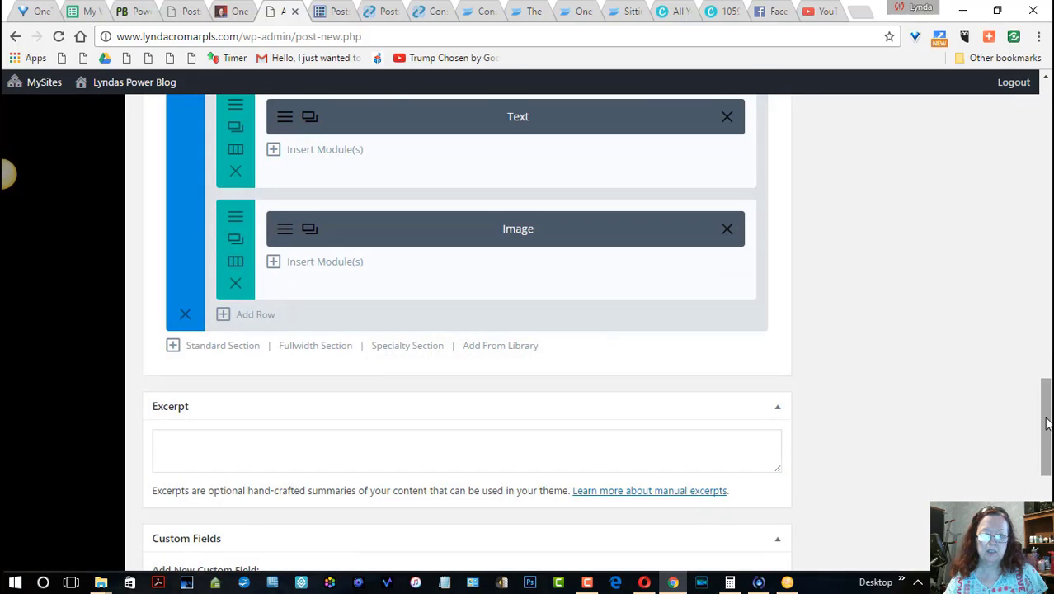
- Save the whole page layout to the Divi Library under the name "my blog video layout"
drag(1046, 423, 1049, 287)
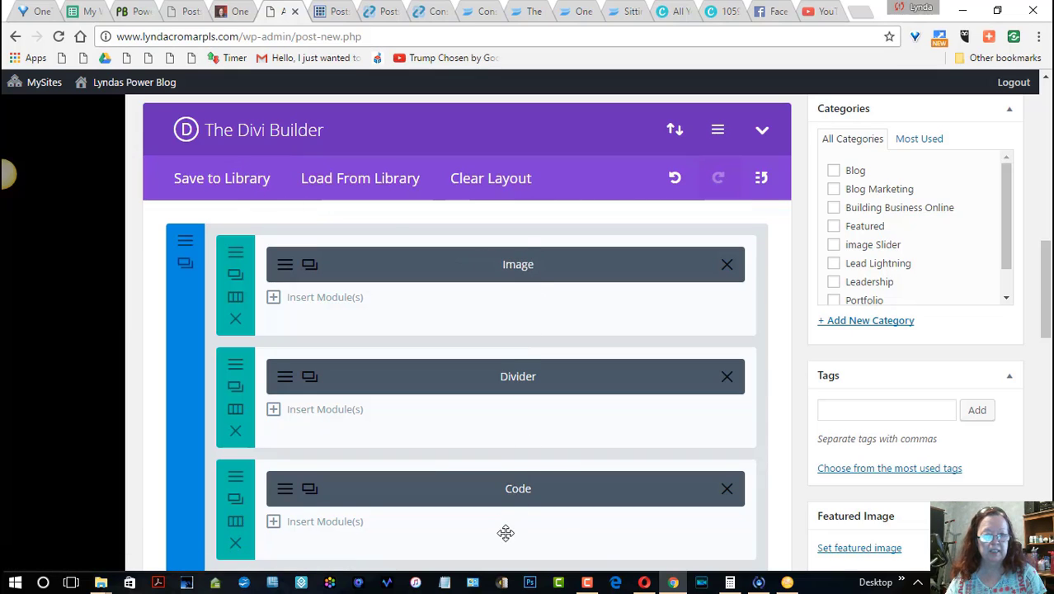
click(253, 175)
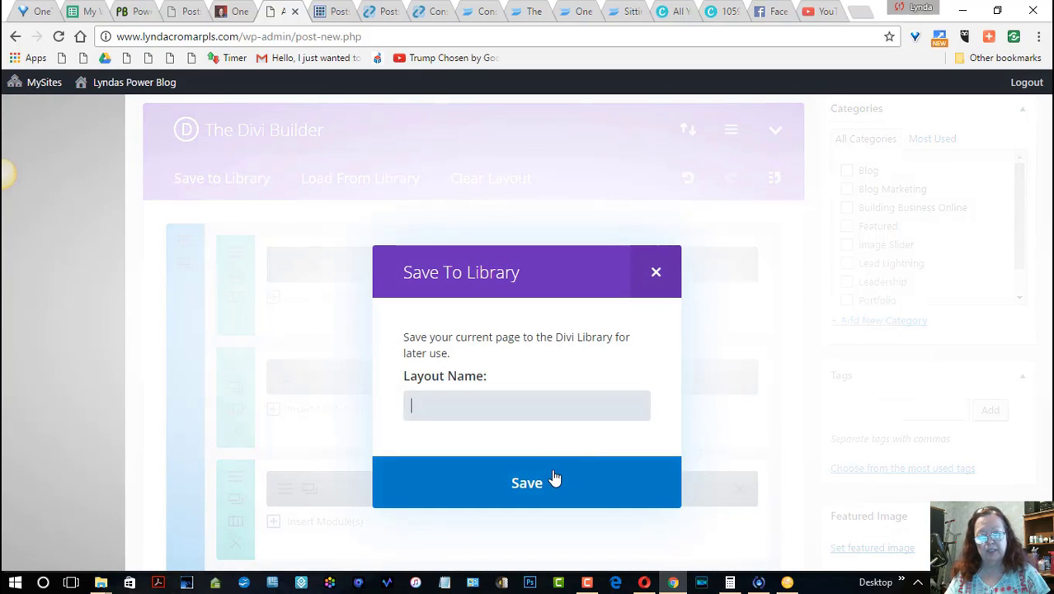
text(my blog video)
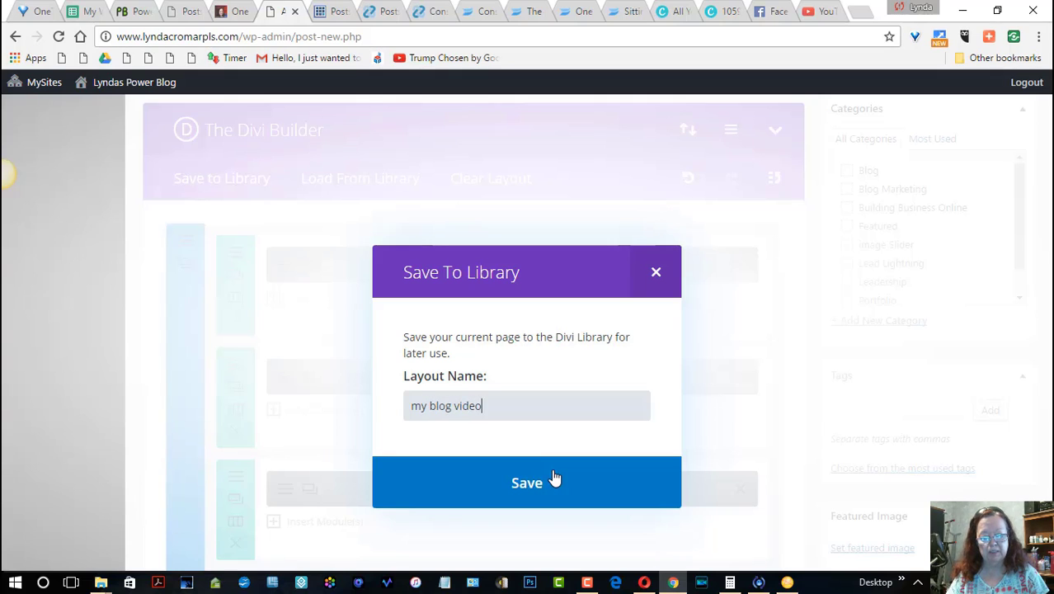
text( layout)
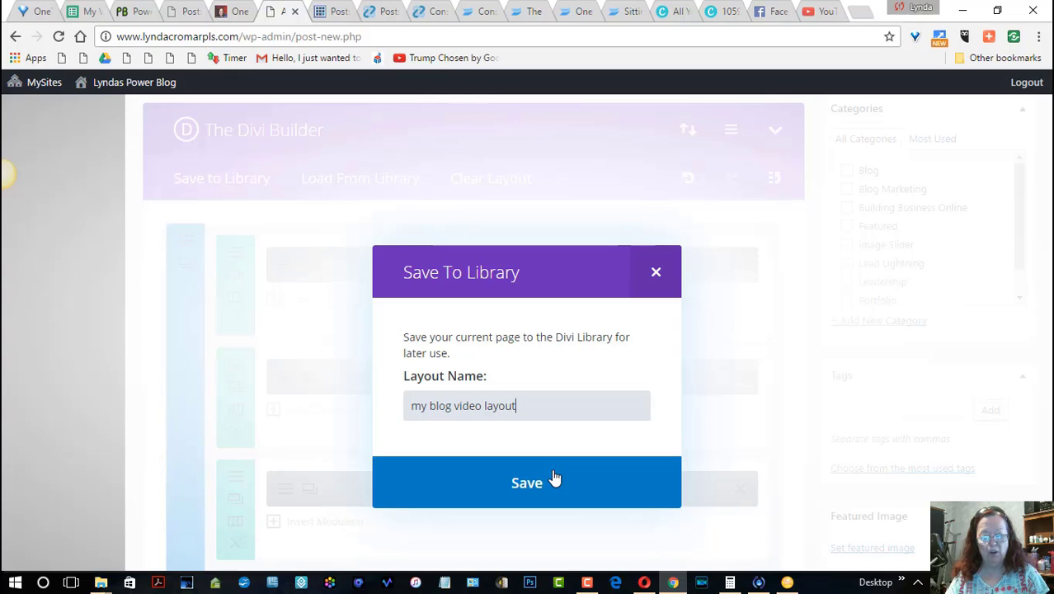
click(532, 493)
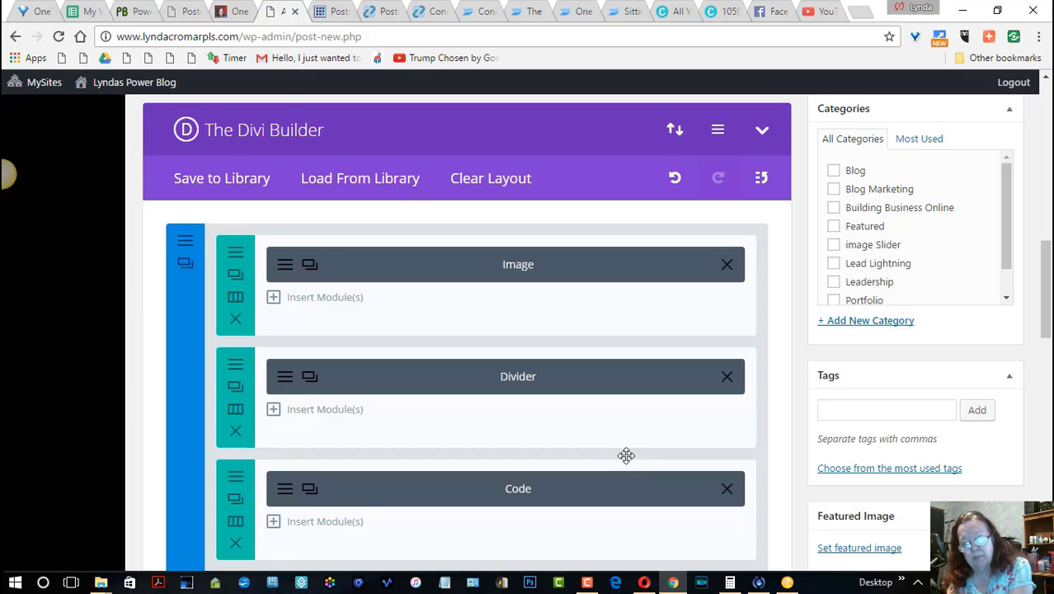
- Check the layouts saved in the Divi Library for "my blog video layout" and close the list
click(314, 180)
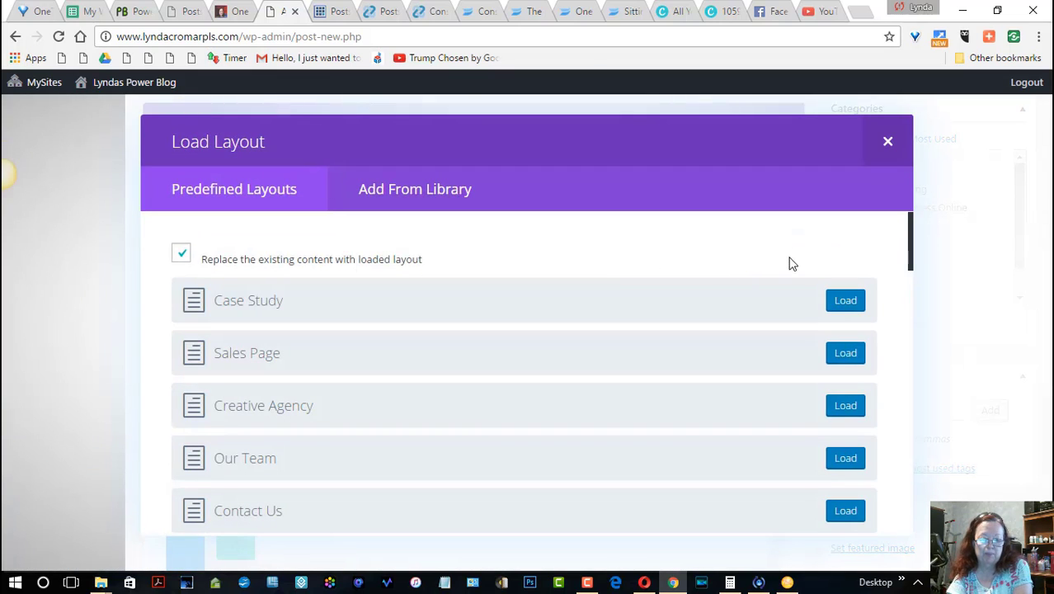
click(433, 193)
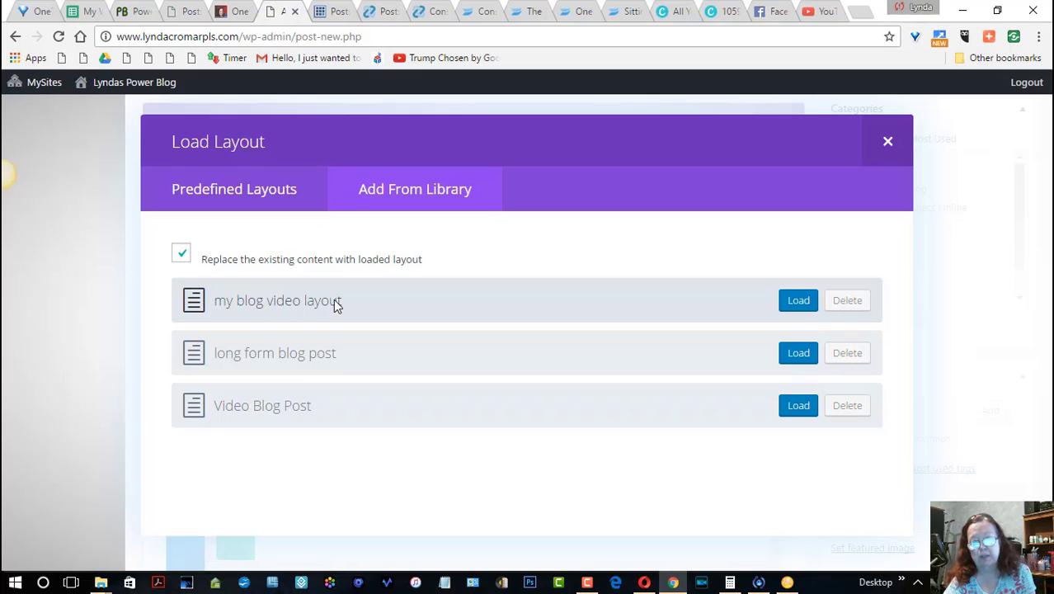
click(793, 300)
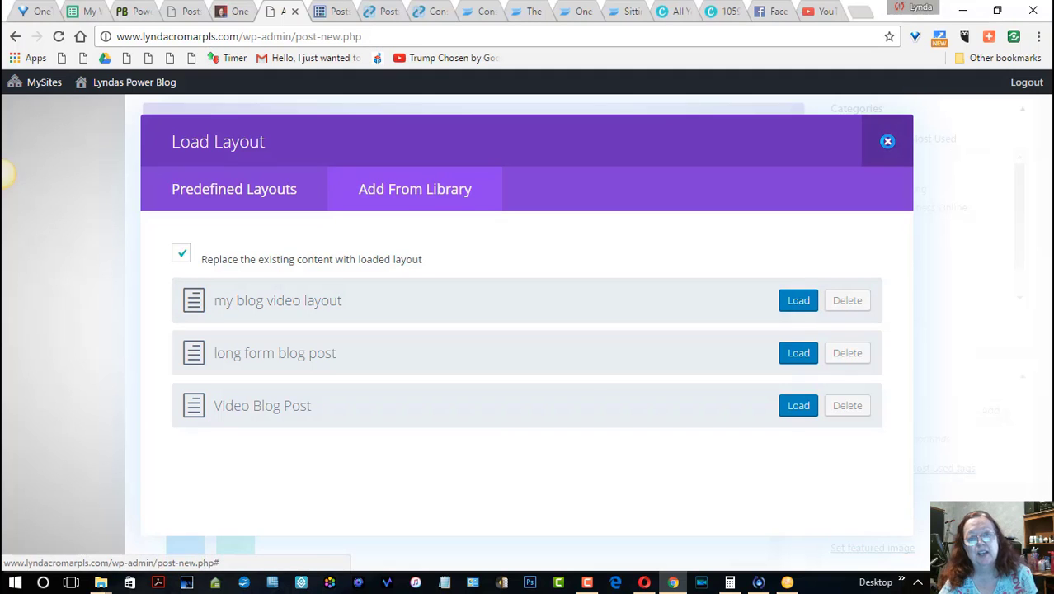
click(887, 142)
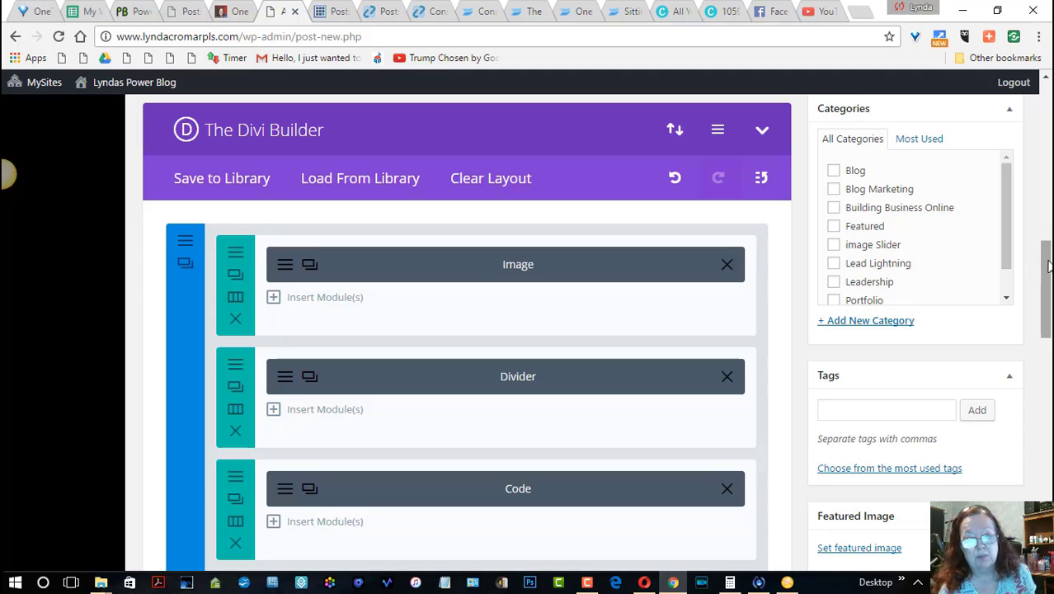
- Review the post's module rows and look at the library's saved layouts once more, closing the list without loading one
drag(1049, 263, 1041, 355)
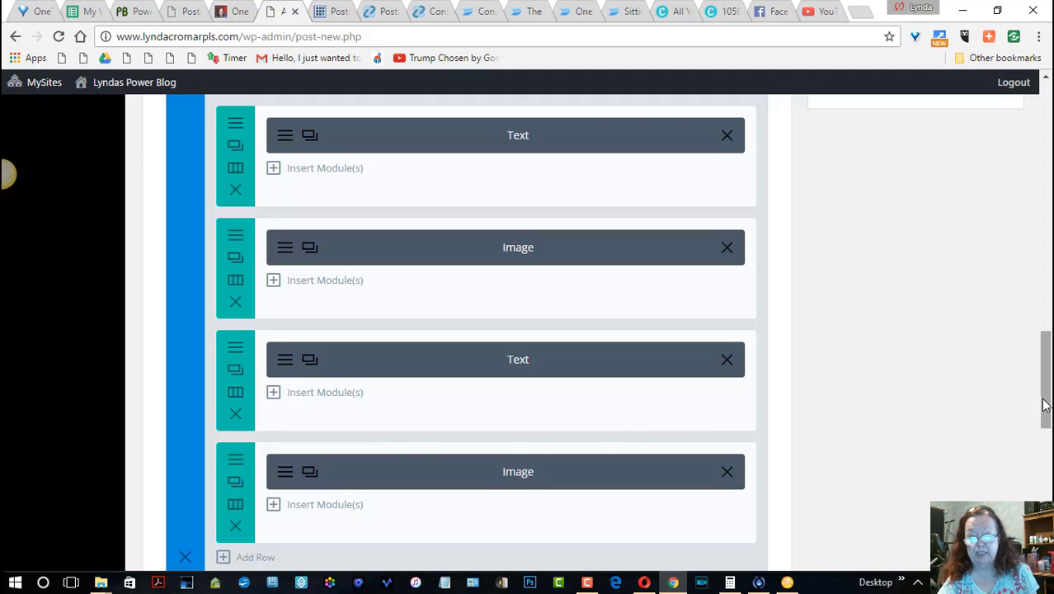
drag(1045, 397, 1049, 303)
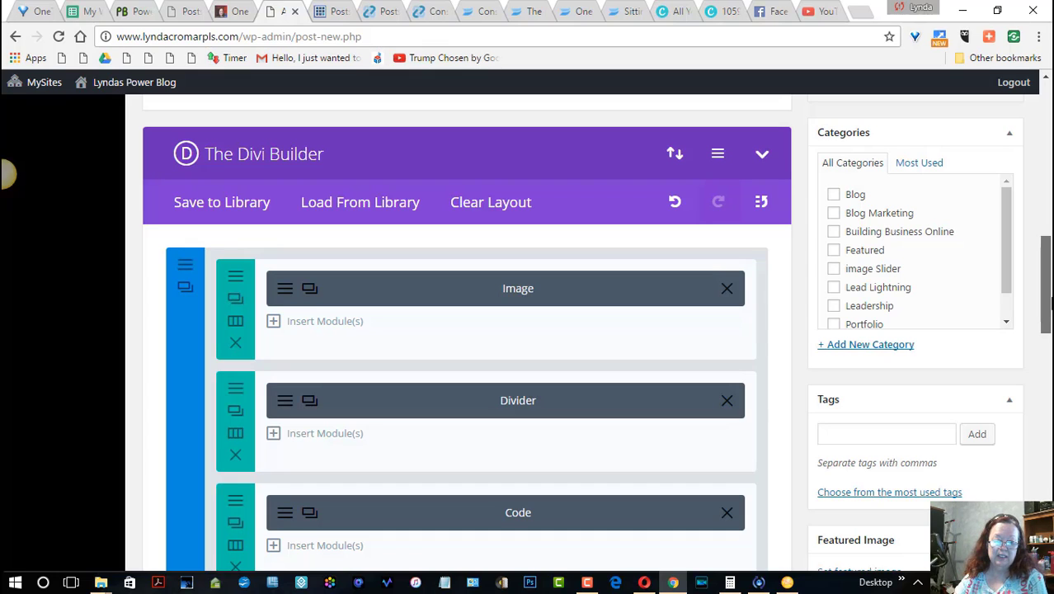
drag(1051, 302, 1051, 302)
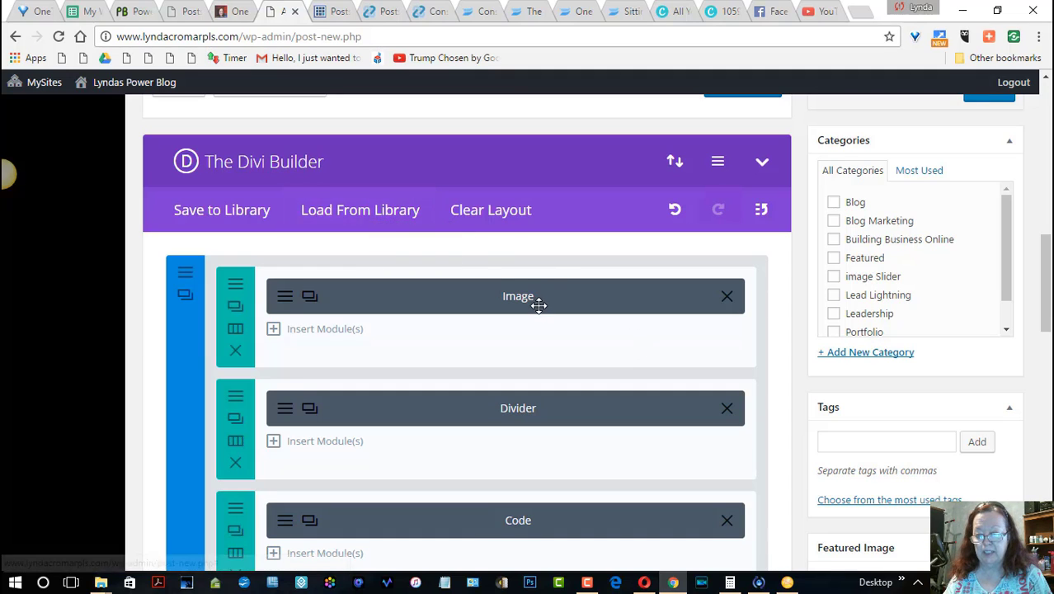
click(323, 216)
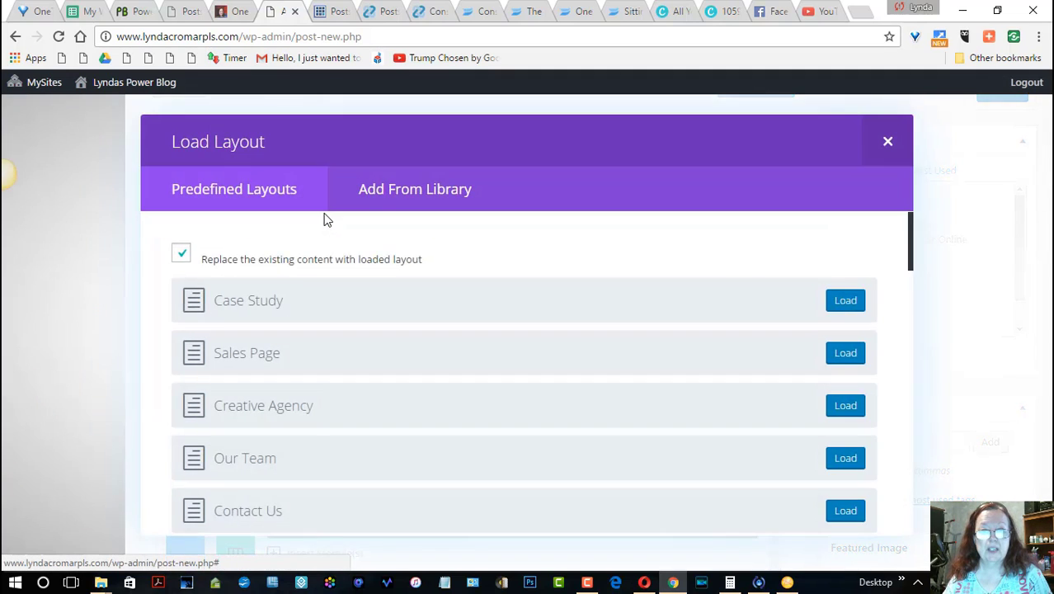
click(409, 193)
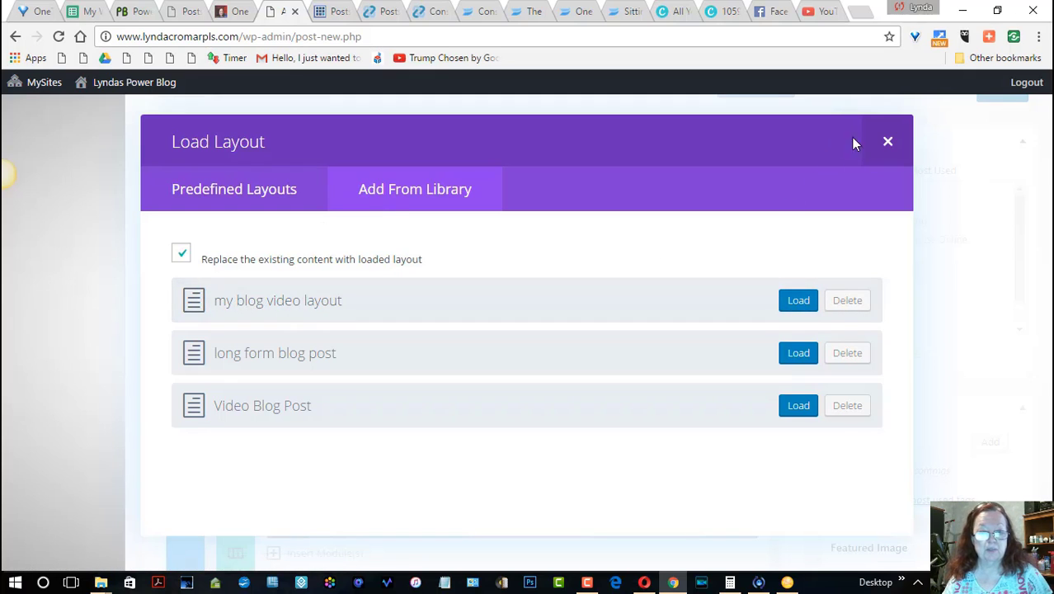
click(887, 146)
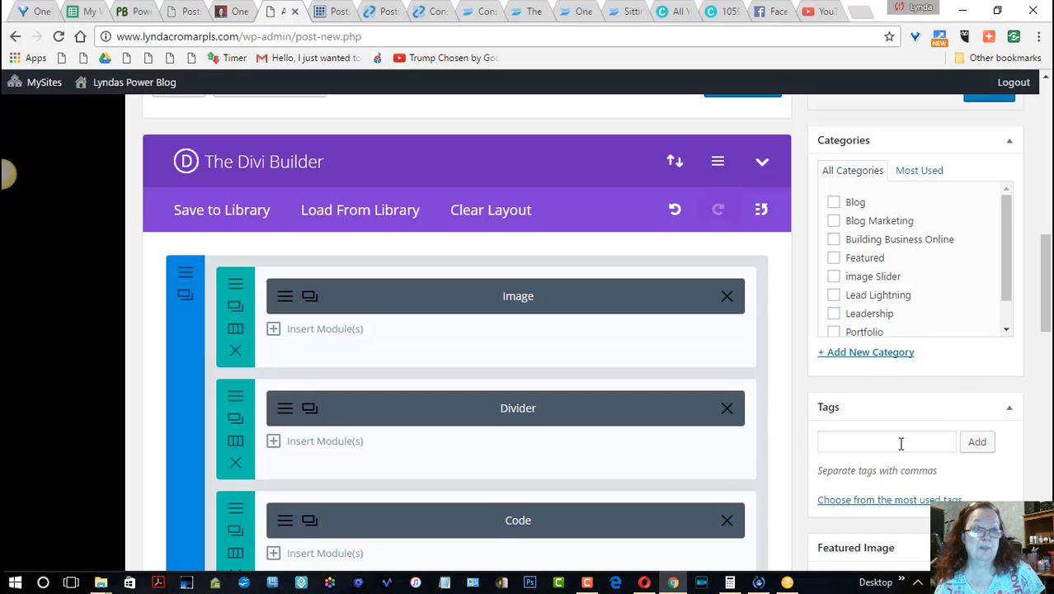
drag(1044, 334, 1047, 202)
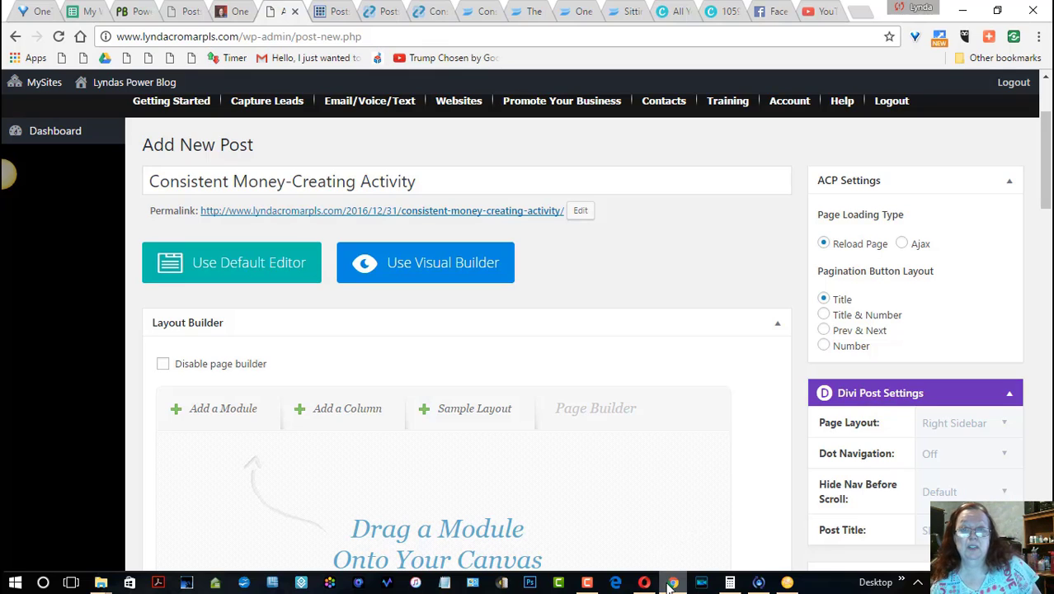
mouse_move(661, 578)
mouse_move(591, 586)
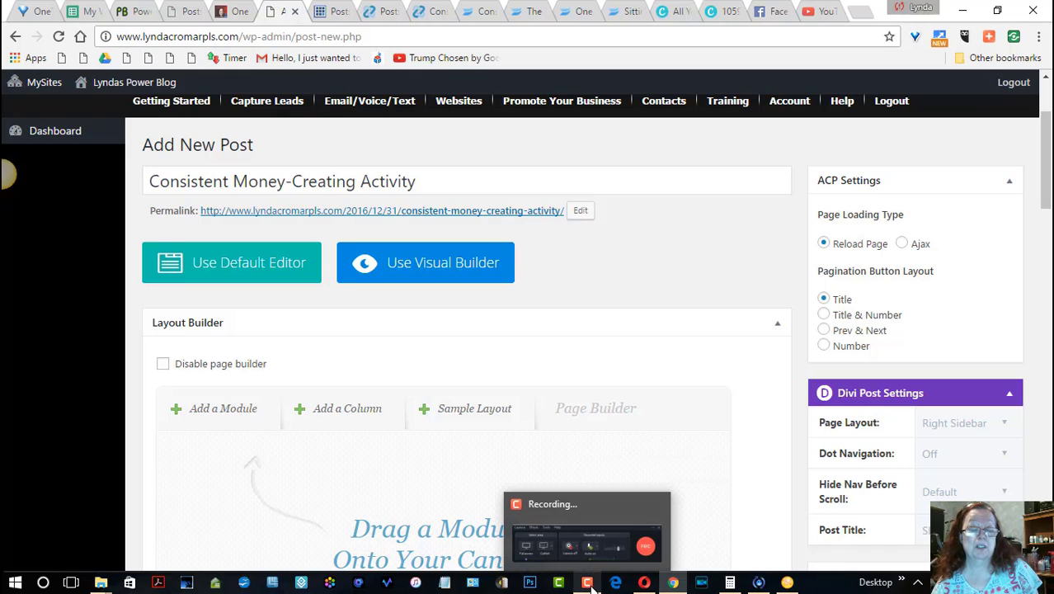
mouse_move(729, 582)
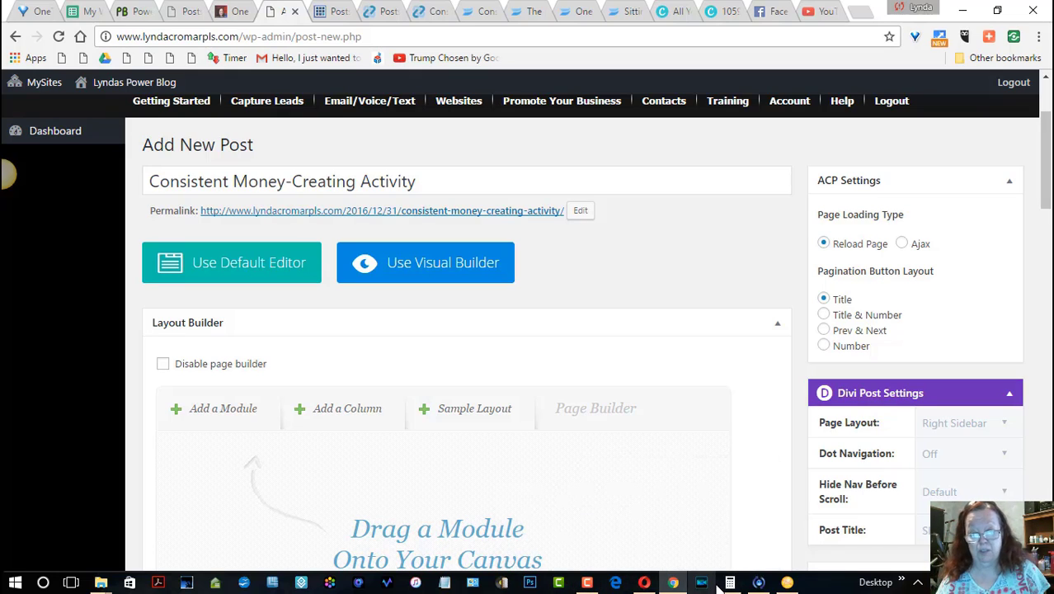
click(587, 584)
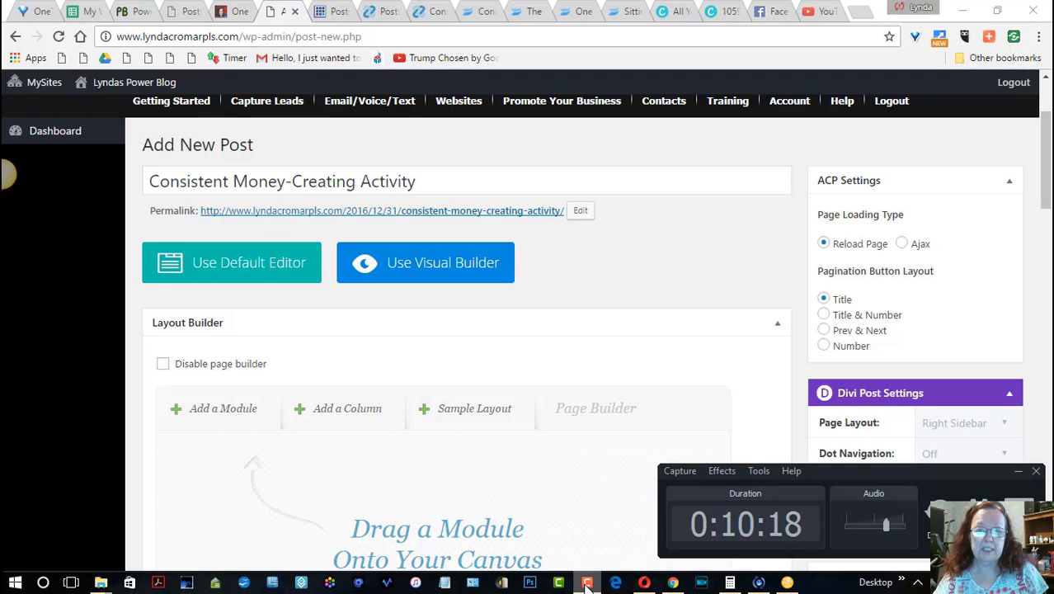